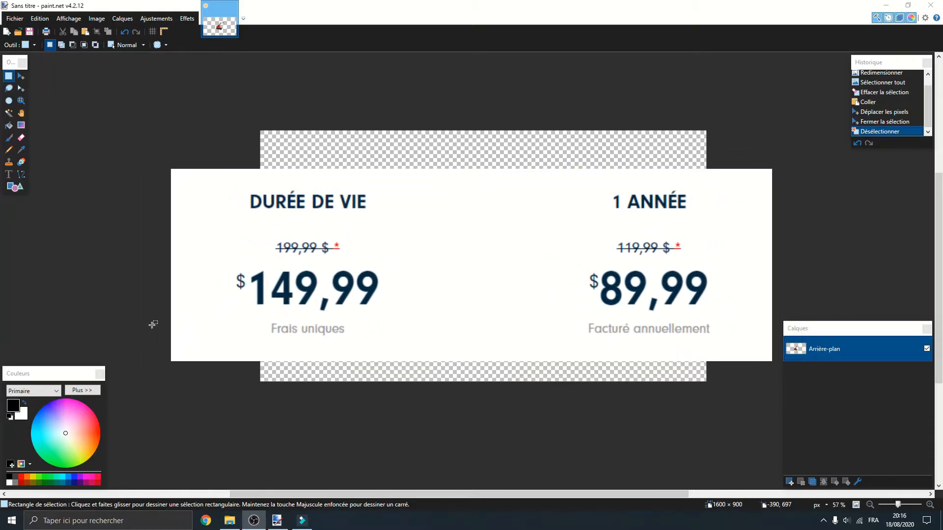
mouse_move(229, 520)
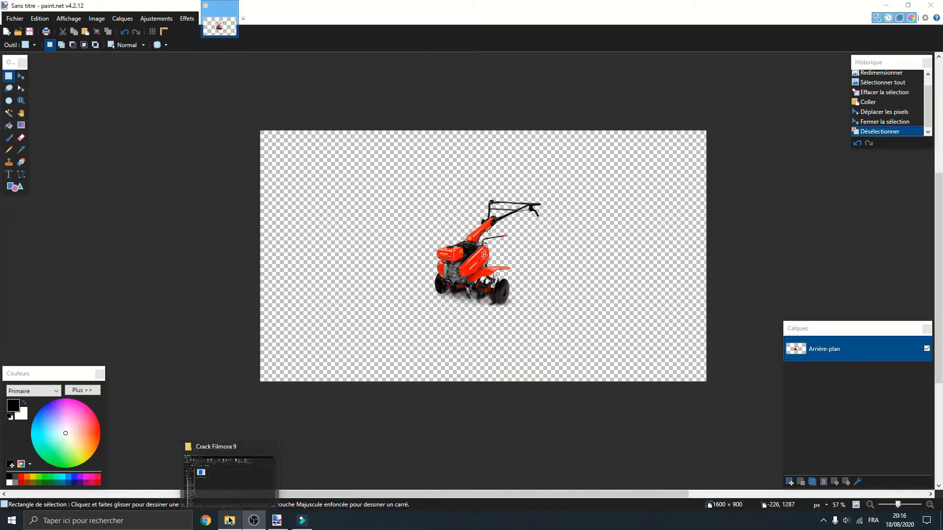
left_click(248, 486)
left_click(771, 87)
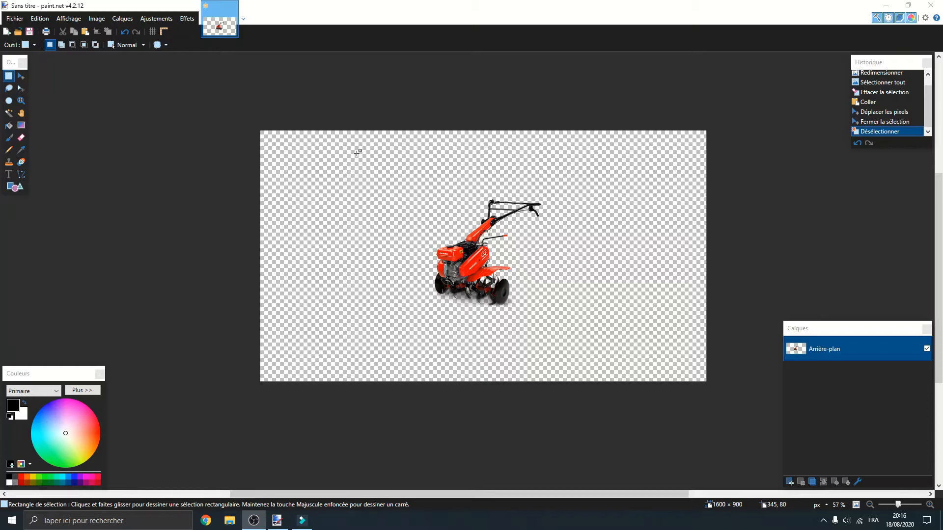
Switch to Filmora and place clip 1 at the start of the first video track, keeping the project settings, with playback paused.
left_click(302, 521)
left_click_drag(144, 86, 37, 432)
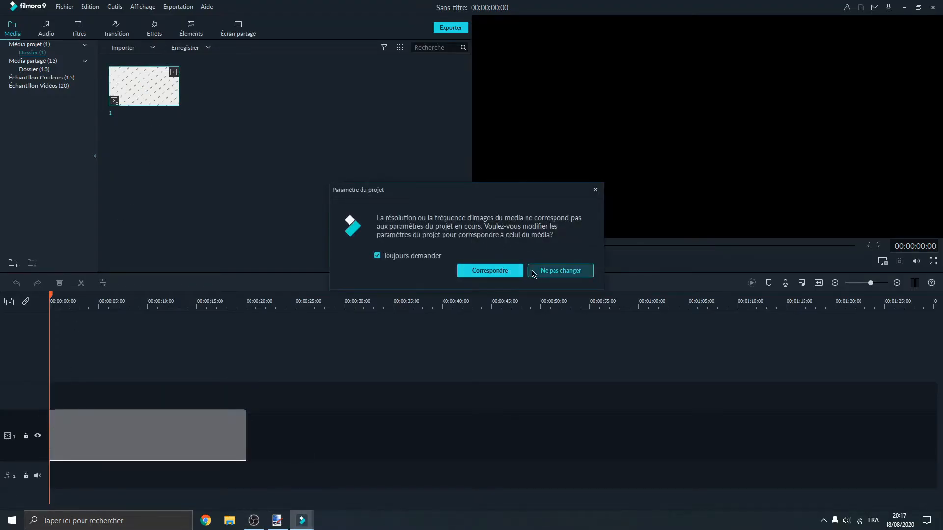
left_click(561, 270)
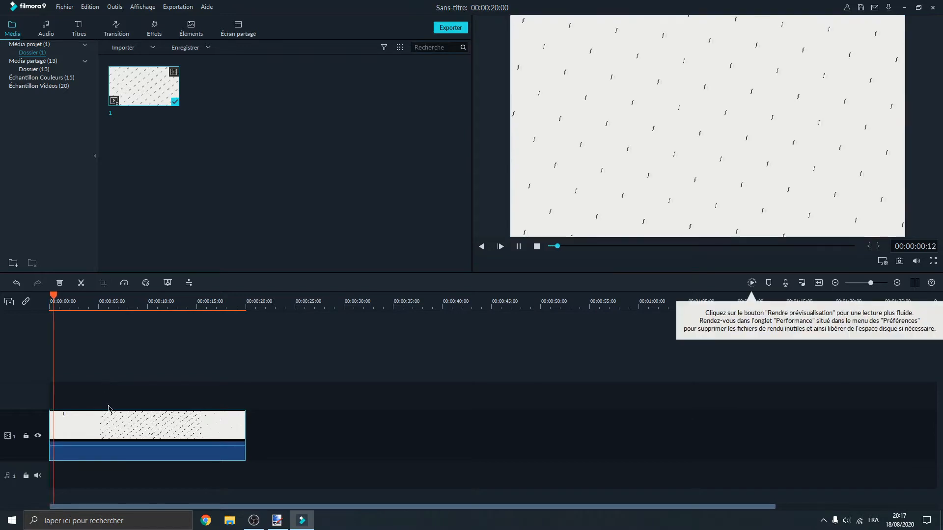
key("space")
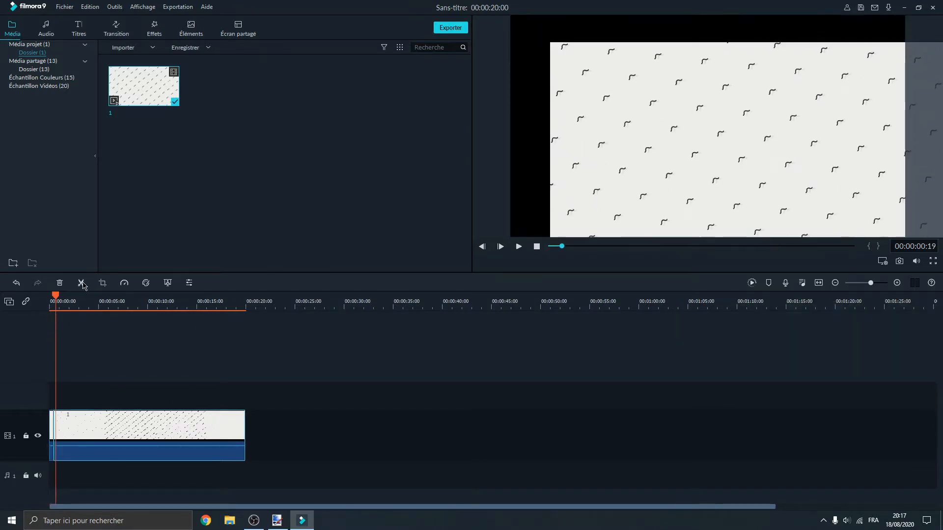
Delete clip 1 from the timeline.
left_click(604, 143)
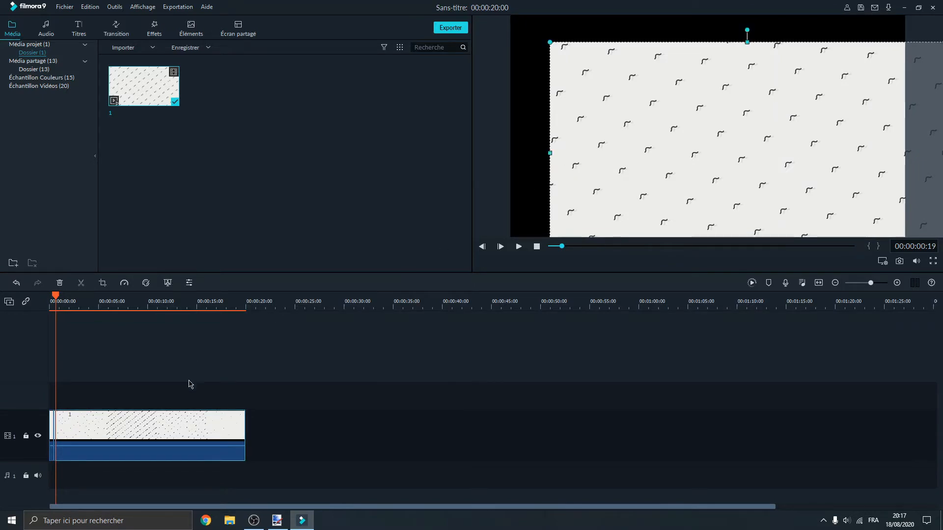
left_click_drag(339, 358, 3, 462)
key("Delete")
Place clip 1 at the start of the first video track, turning off "Toujours demander" and keeping the project settings.
left_click_drag(144, 86, 54, 426)
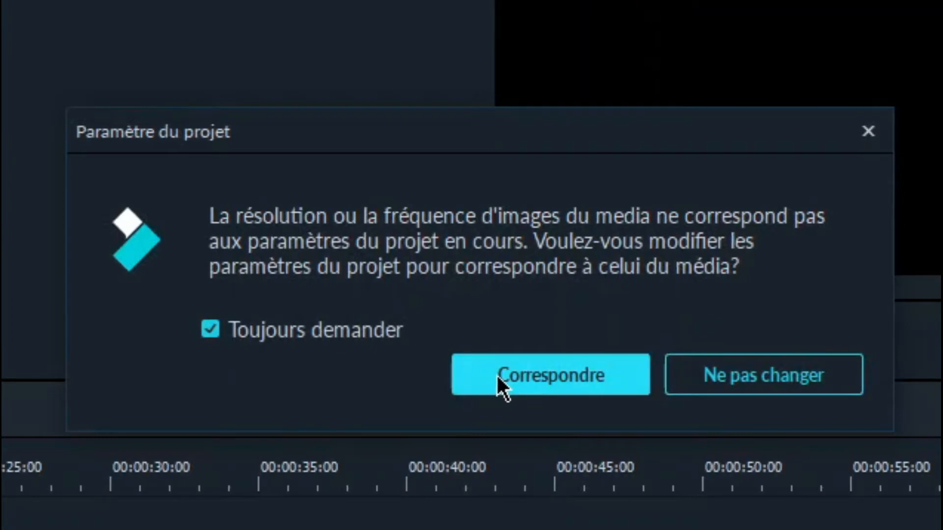
left_click(334, 332)
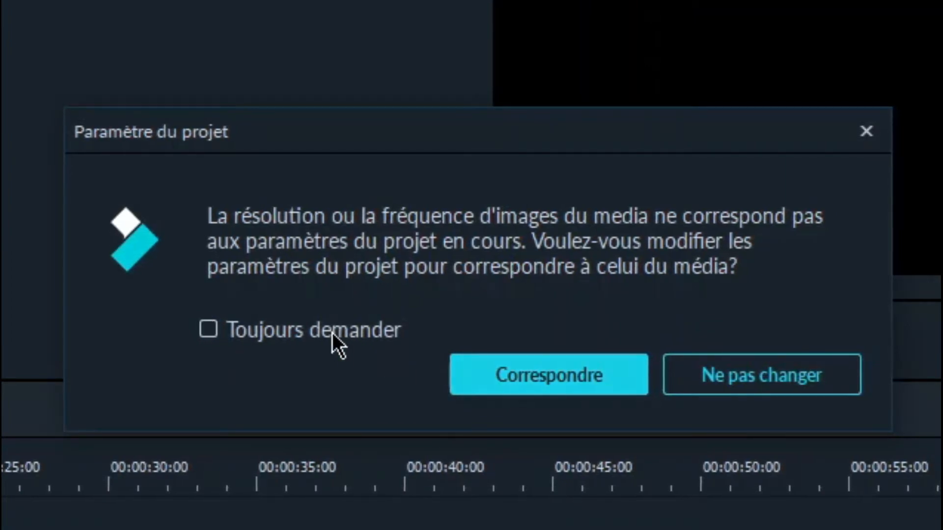
left_click(762, 375)
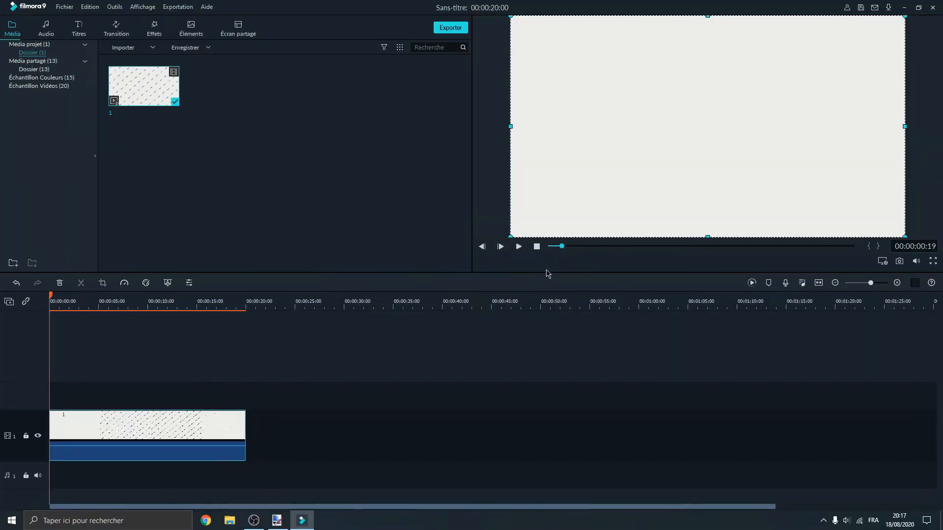
left_click_drag(269, 380, 218, 427)
left_click_drag(195, 397, 108, 437)
left_click(116, 387)
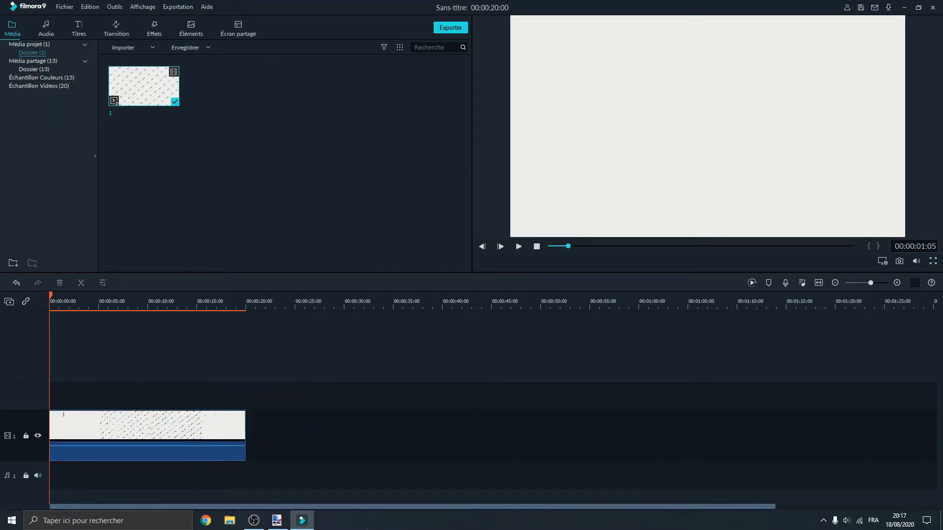
Switch to paint.net and examine the tiller image on its transparent canvas at close and far magnifications.
mouse_move(284, 524)
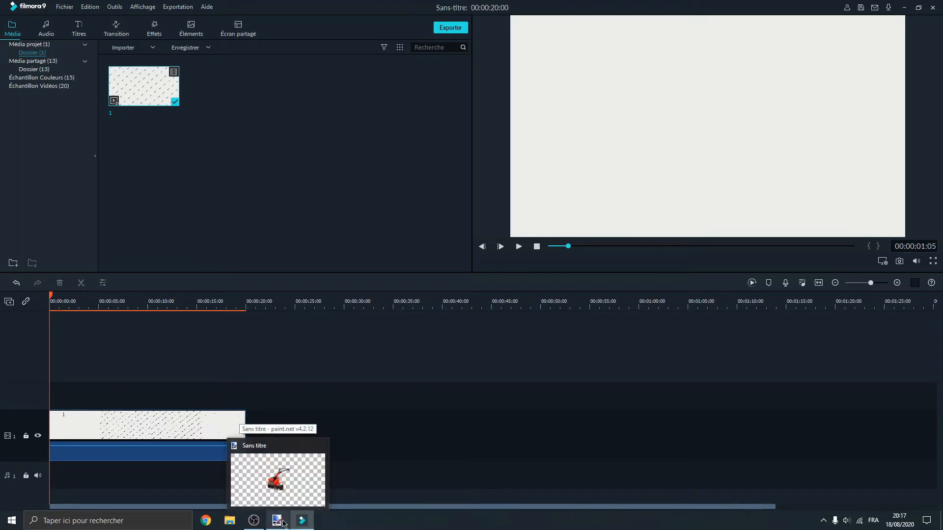
left_click(283, 523)
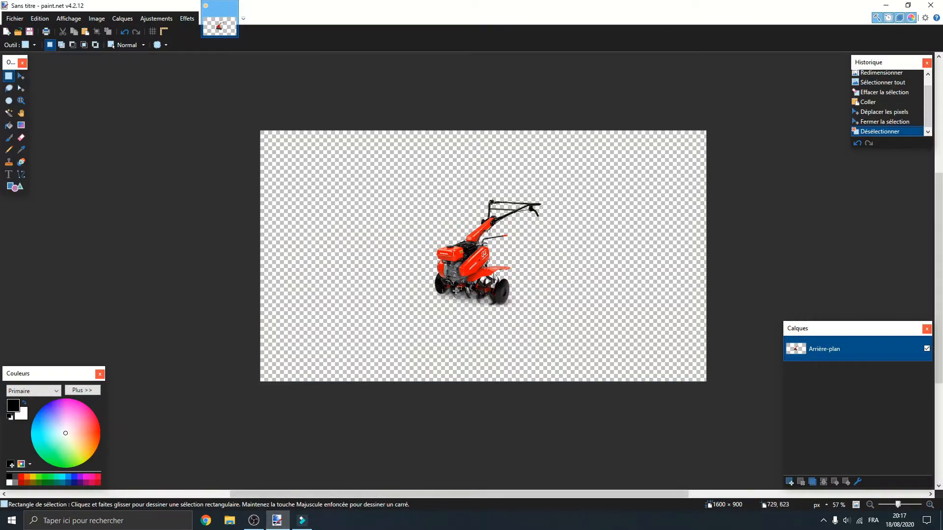
scroll(479, 271, "up", 3)
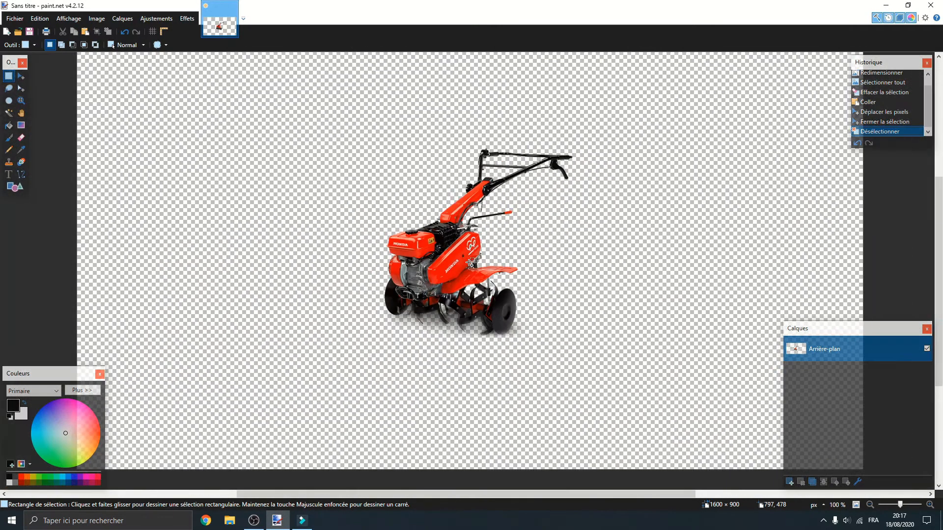
scroll(471, 261, "down", 4)
scroll(467, 253, "up", 2)
scroll(467, 253, "up", 1)
scroll(471, 255, "down", 1)
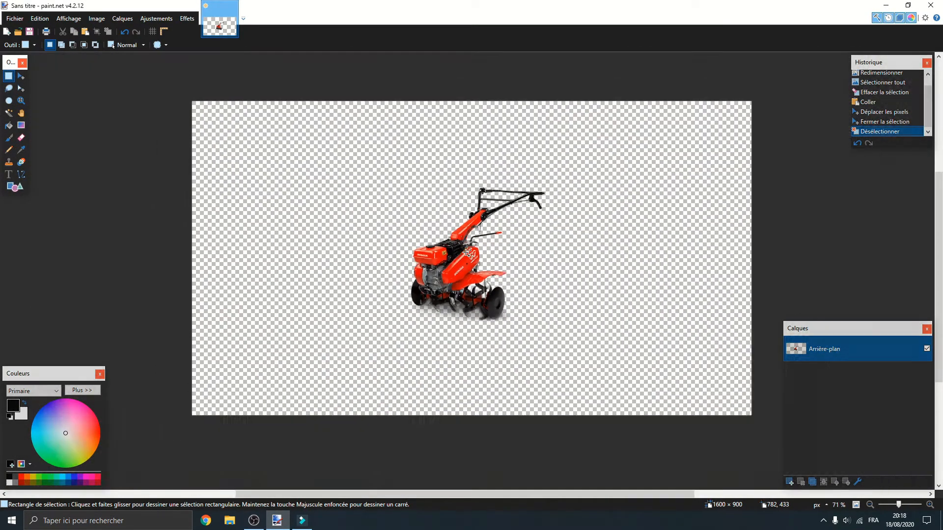
scroll(511, 263, "up", 5)
scroll(514, 264, "up", 4)
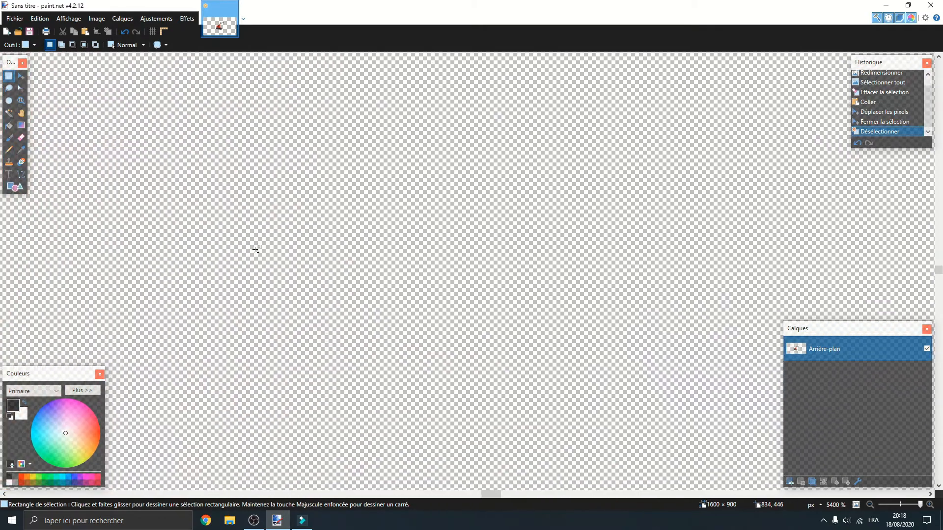
scroll(235, 260, "down", 2)
scroll(239, 262, "down", 10)
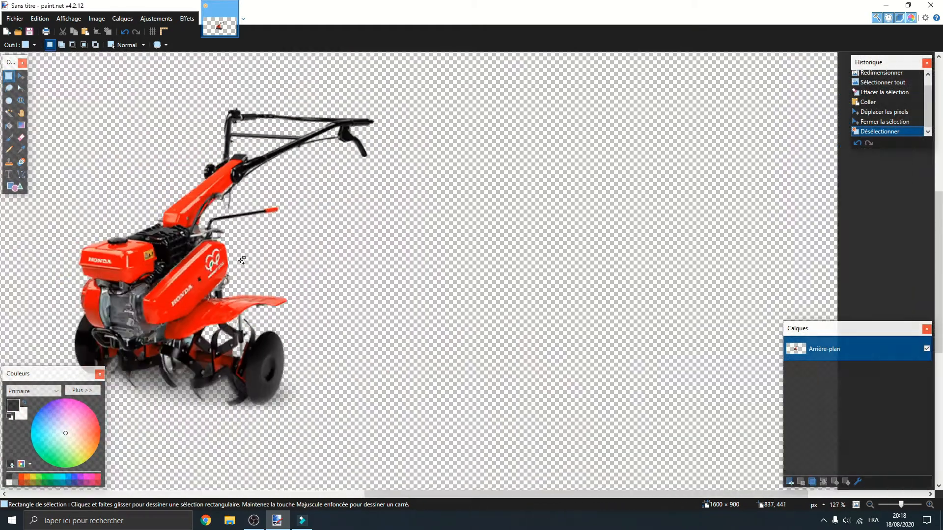
scroll(347, 265, "up", 3)
scroll(354, 263, "down", 3)
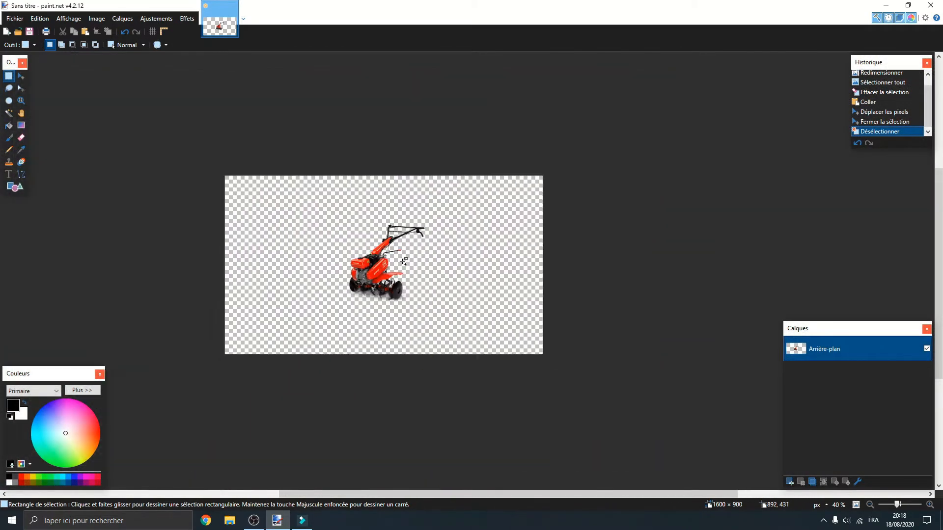
scroll(431, 259, "up", 2)
scroll(468, 260, "up", 3)
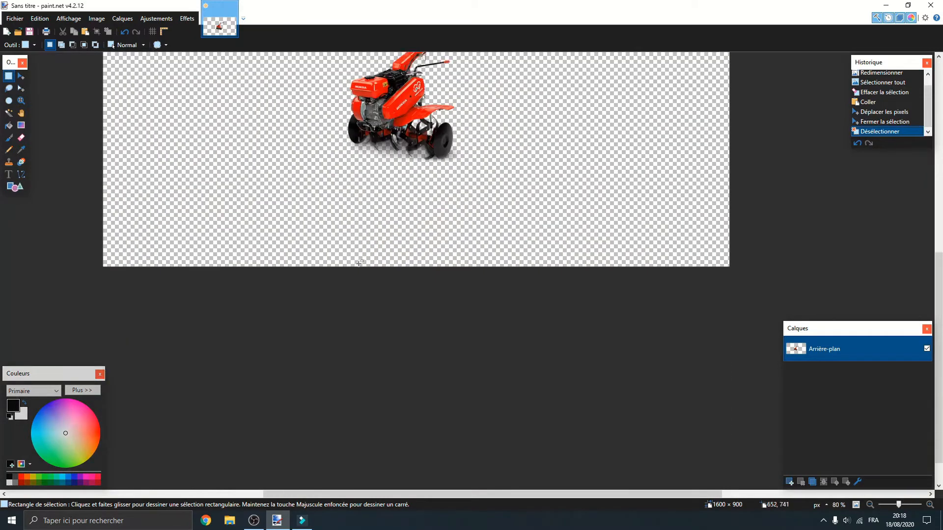
scroll(362, 264, "down", 4)
scroll(366, 260, "up", 2)
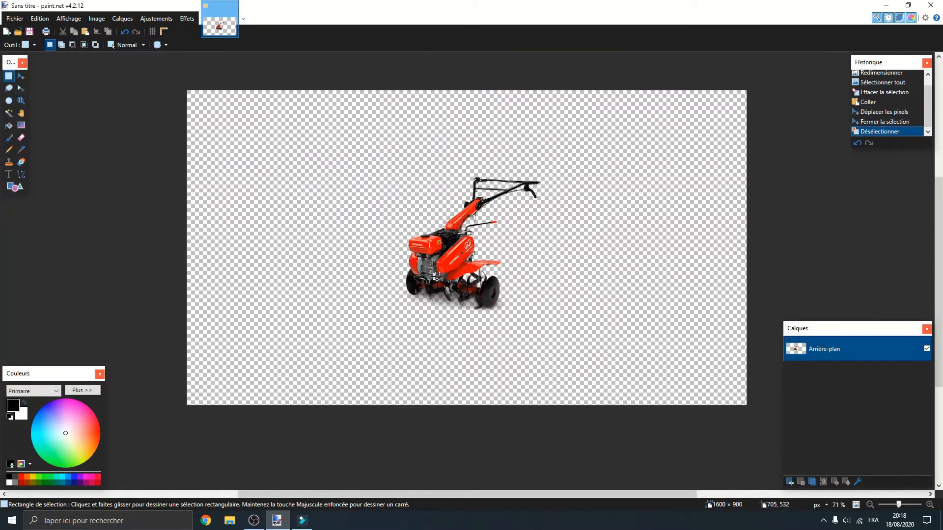
scroll(427, 279, "down", 1)
scroll(411, 284, "up", 1)
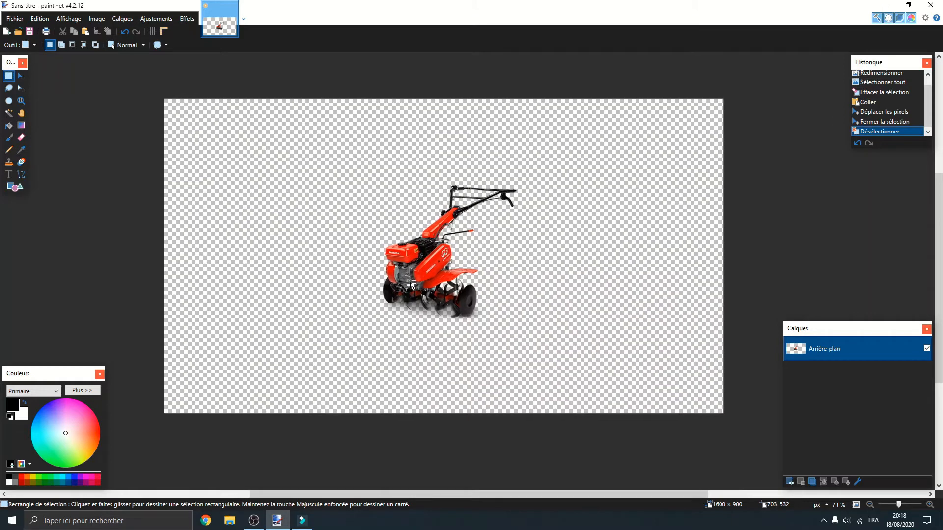
Cut the entire tiller image from the canvas and resize the empty canvas to 16000 × 9000 pixels.
key("ctrl+a")
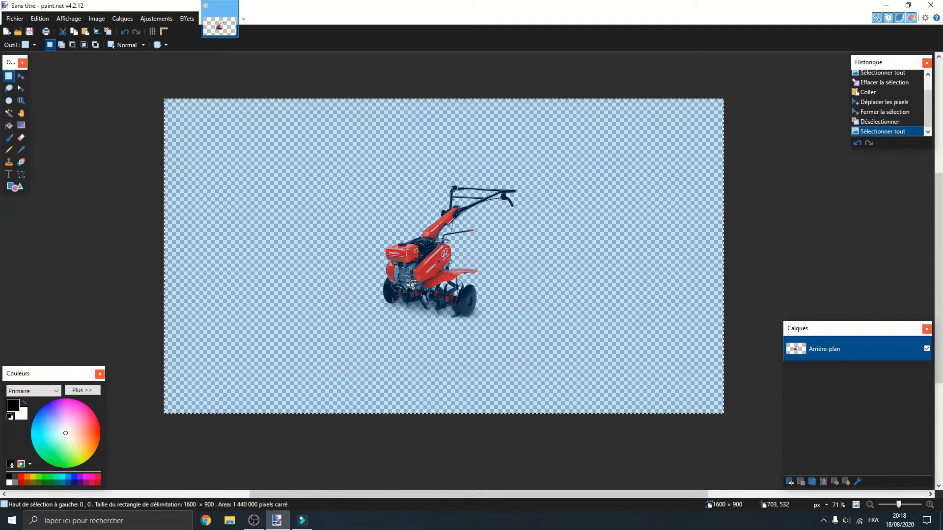
key("ctrl+x")
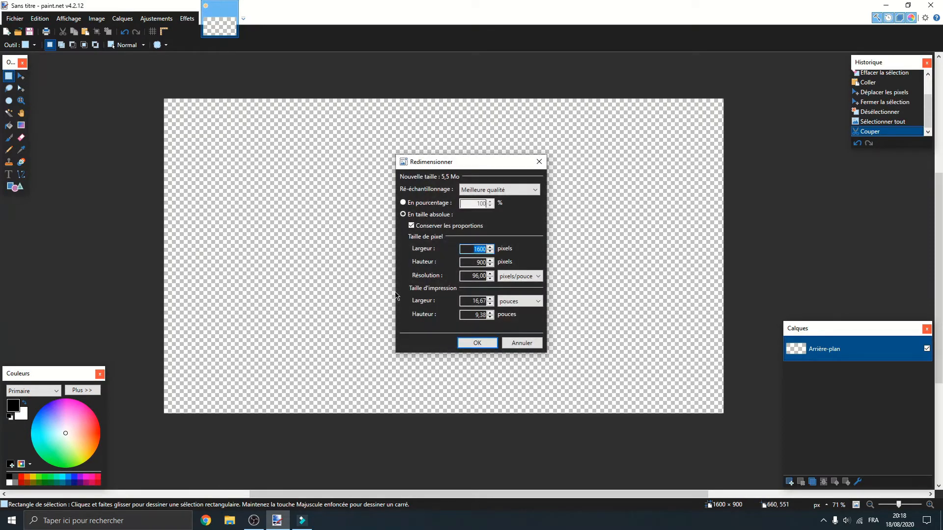
type("0")
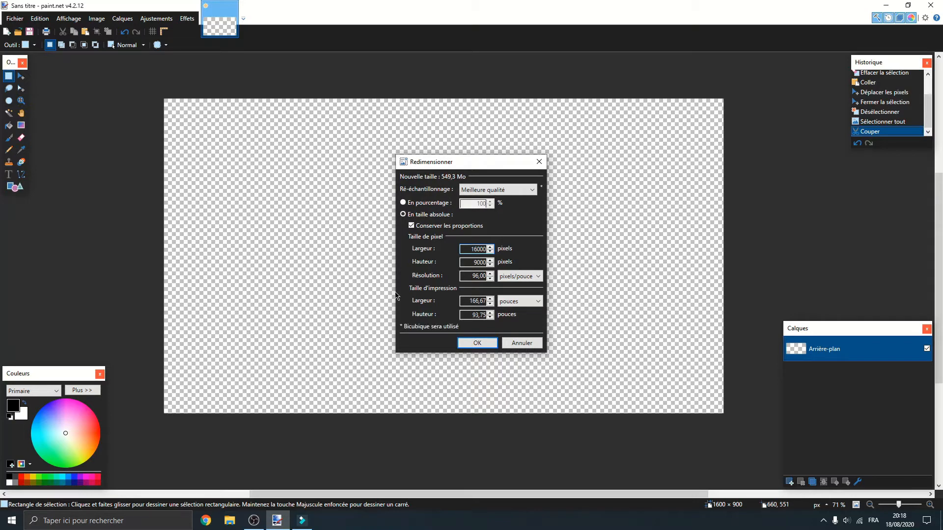
left_click(492, 339)
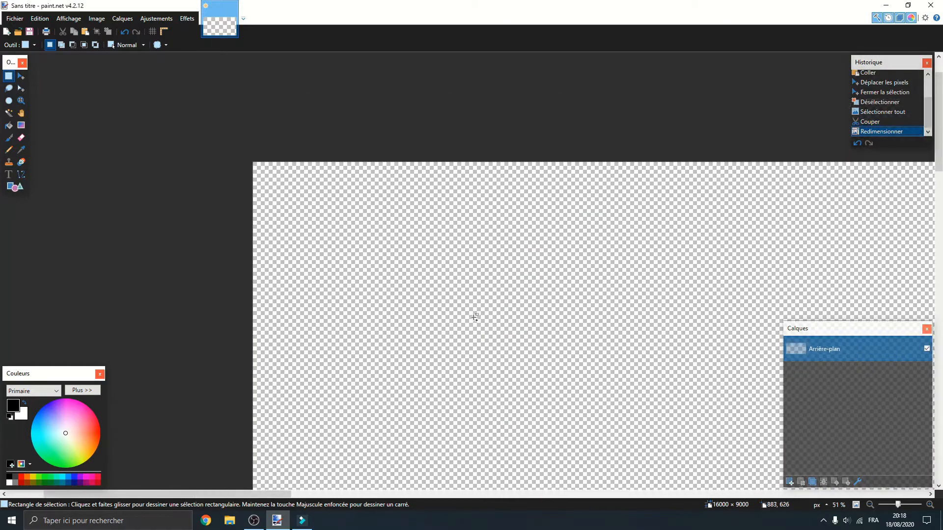
scroll(593, 322, "down", 5)
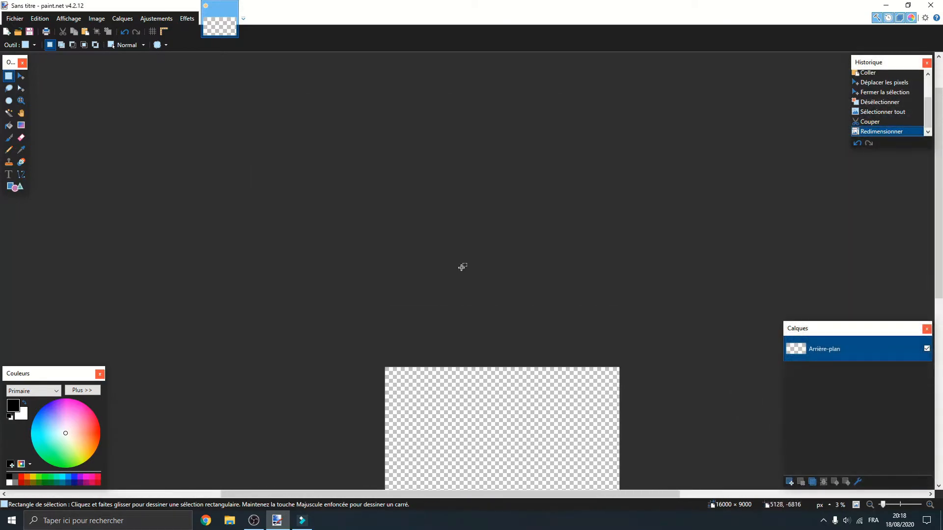
Resize the empty canvas to 10000 × 5625 pixels with its proportions kept.
key("ctrl+r")
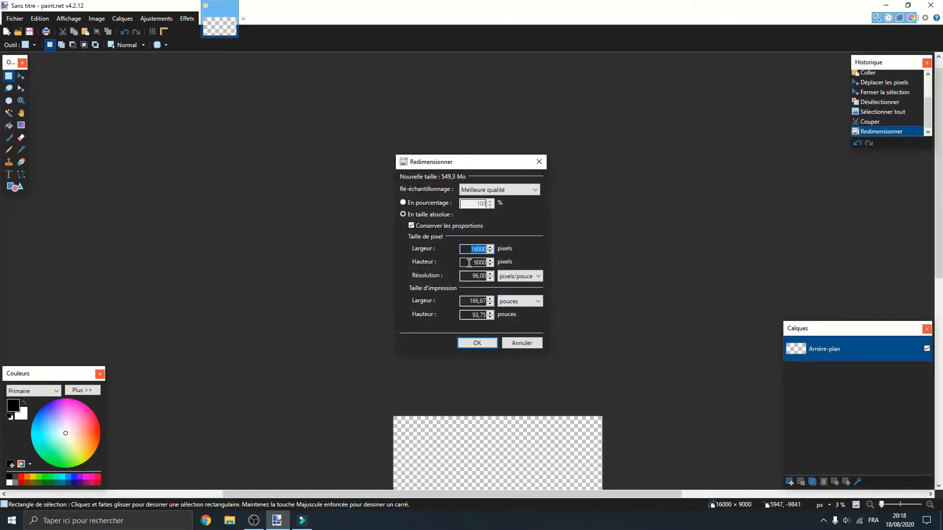
type("100")
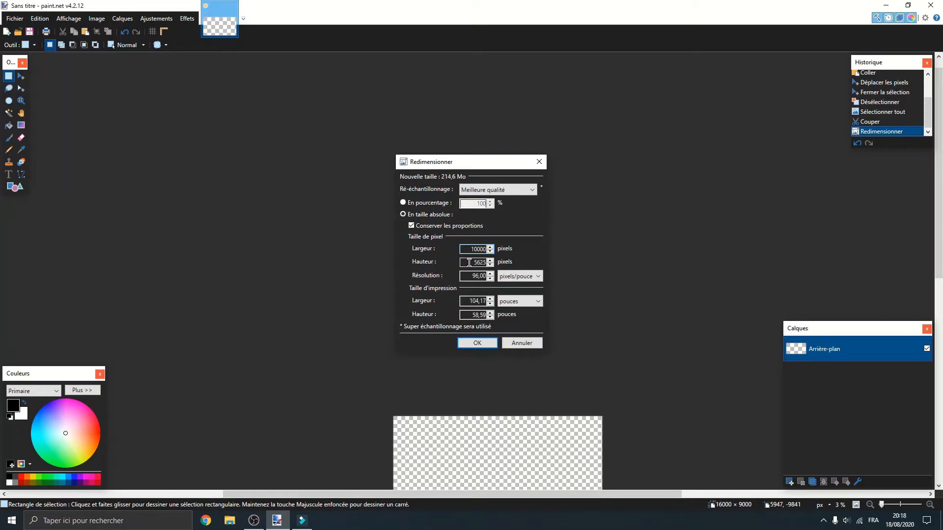
key("Return")
scroll(487, 261, "up", 6)
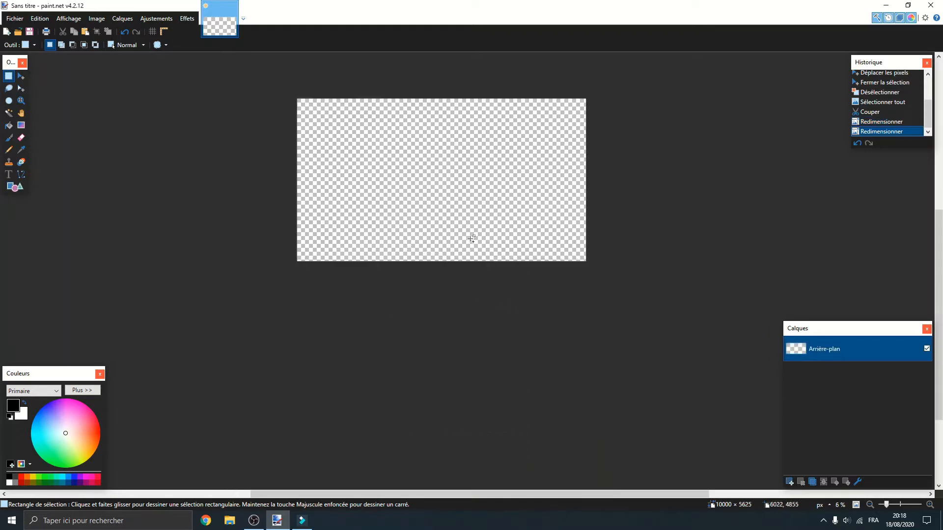
scroll(486, 261, "up", 1)
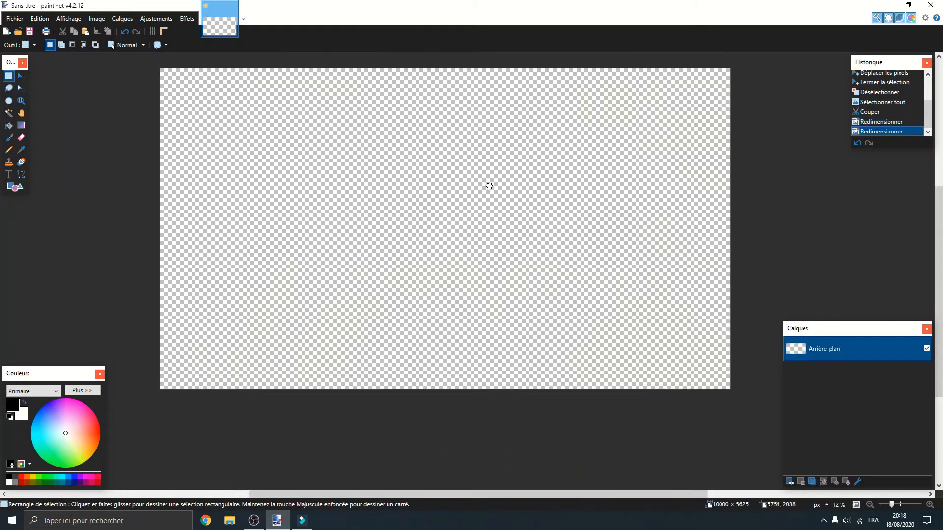
Paste the cut tiller image and move it to the centre of the enlarged canvas, leaving the canvas size as is.
key("ctrl+v")
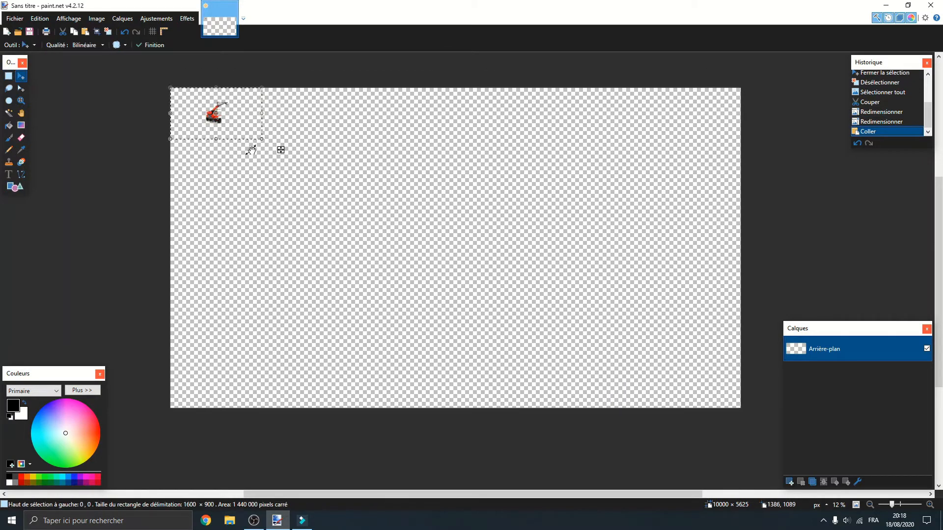
left_click_drag(280, 147, 524, 277)
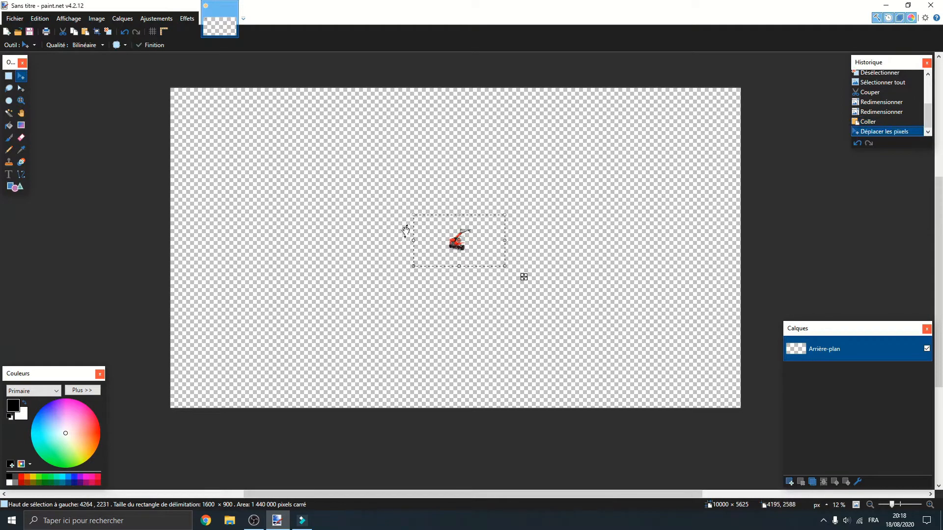
key("ctrl+r")
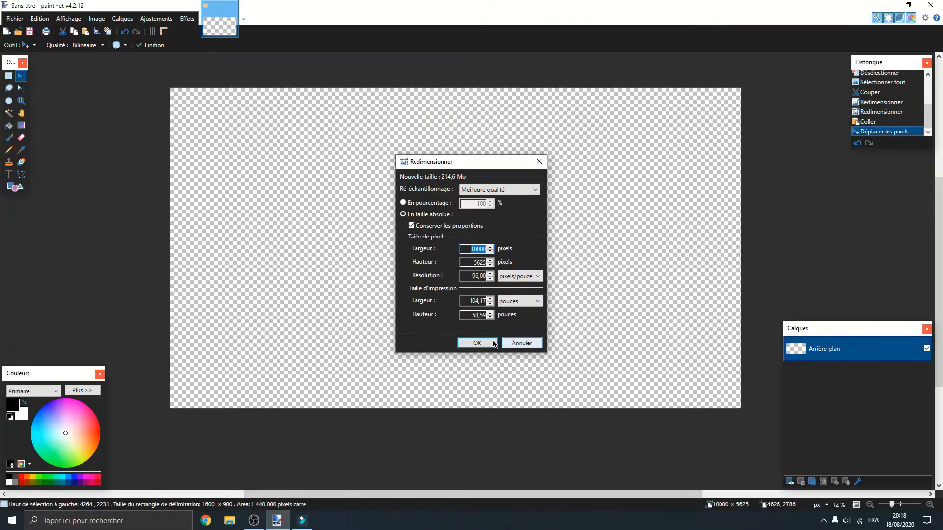
left_click(493, 344)
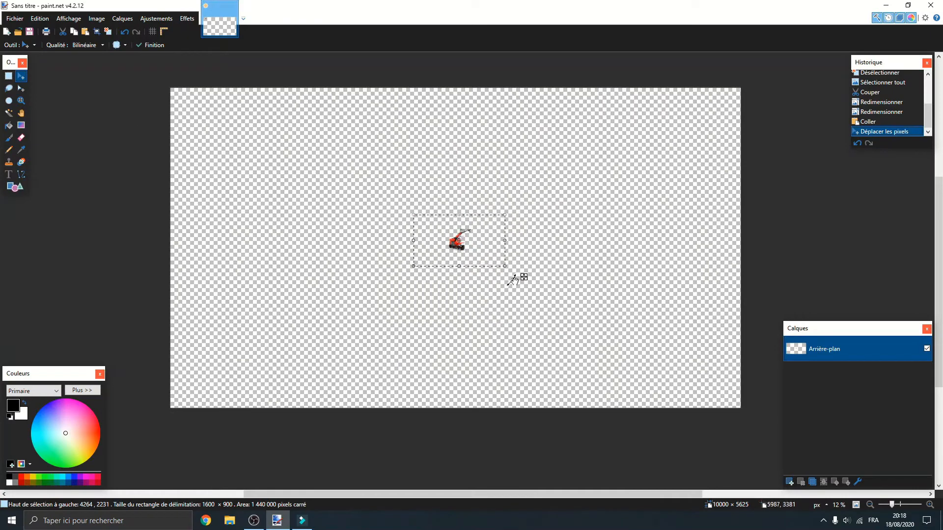
Nudge the pasted tiller slightly left, commit its placement with the rectangular selection tool, and inspect it up close.
left_click_drag(524, 277, 520, 278)
key("s")
left_click_drag(307, 127, 307, 126)
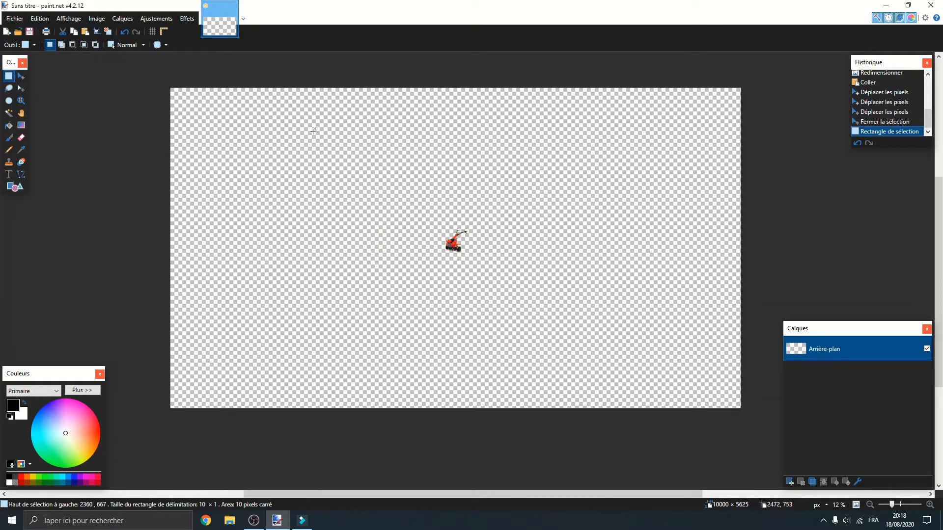
scroll(344, 157, "up", 10)
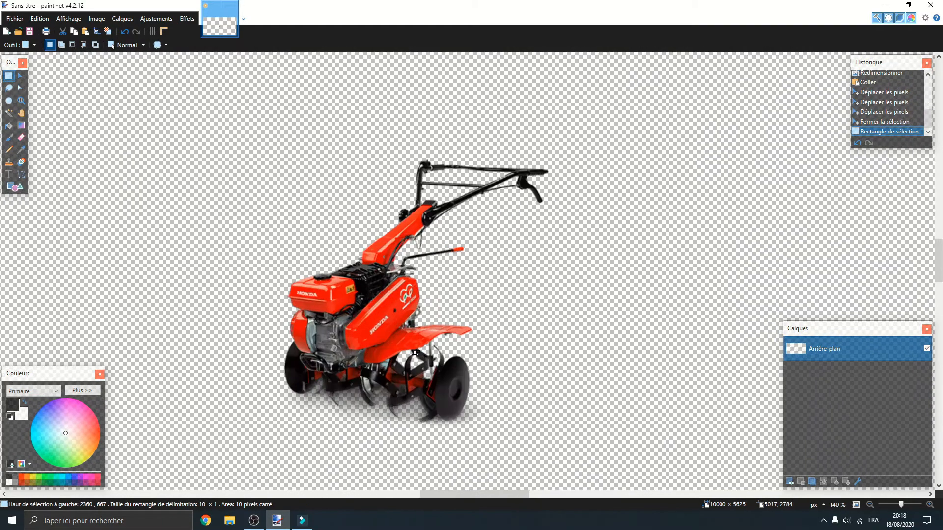
Save the canvas to the desktop as a PNG named image with automatic colour depth, then close paint.net and return to Filmora.
scroll(395, 329, "down", 4)
scroll(386, 344, "up", 8)
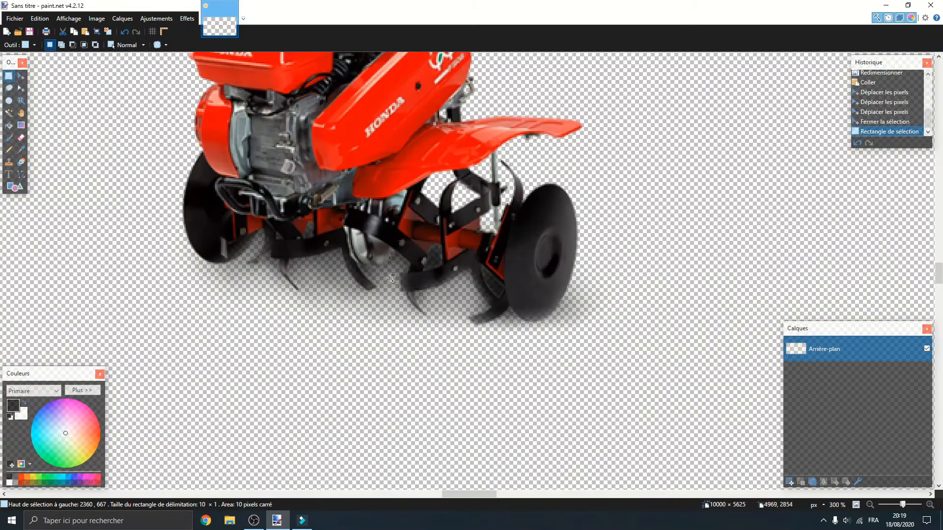
scroll(390, 222, "down", 15)
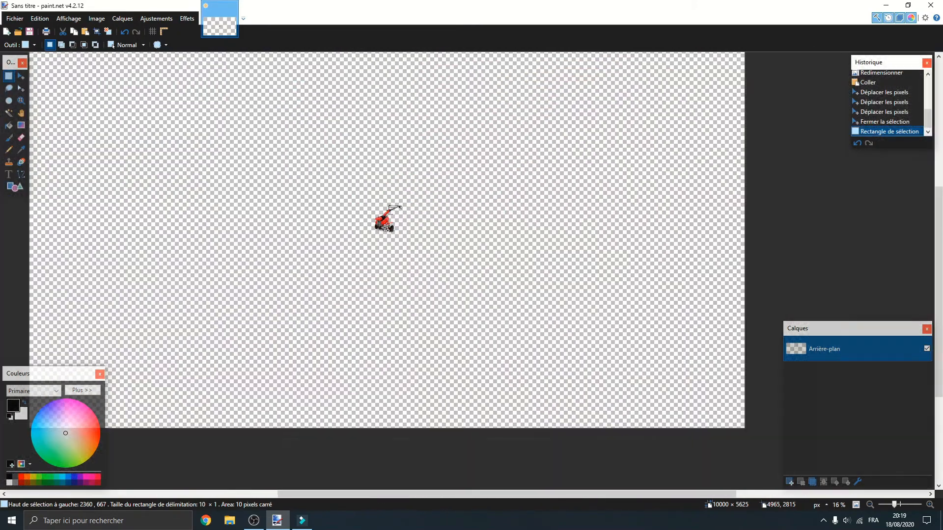
scroll(388, 222, "up", 2)
scroll(432, 227, "down", 1)
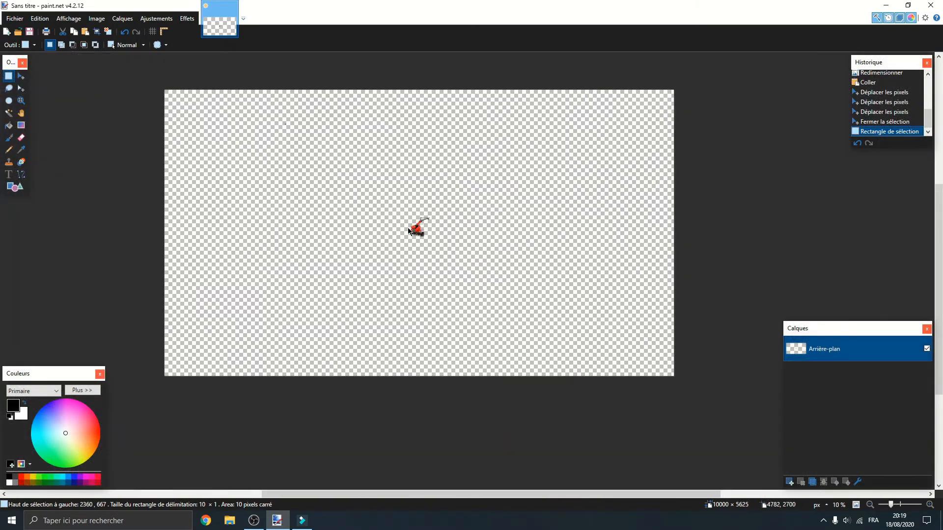
key("ctrl+s")
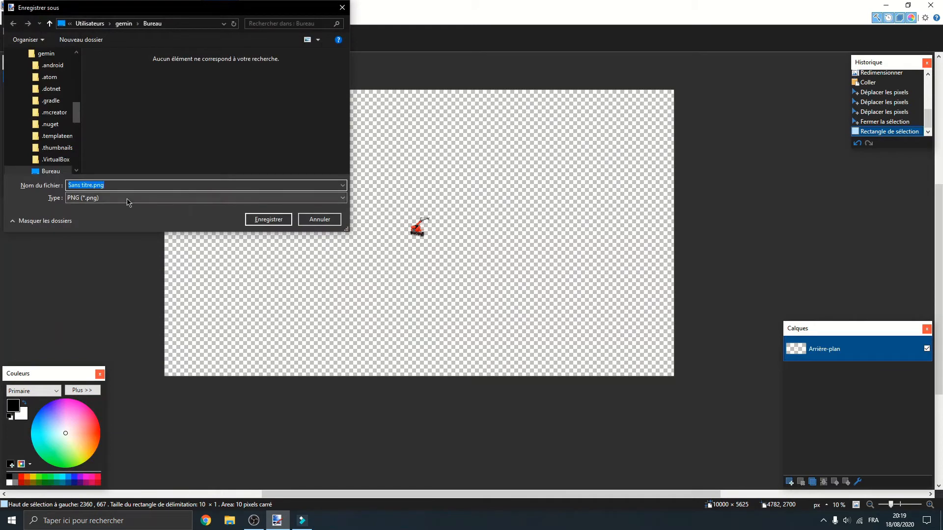
type("image")
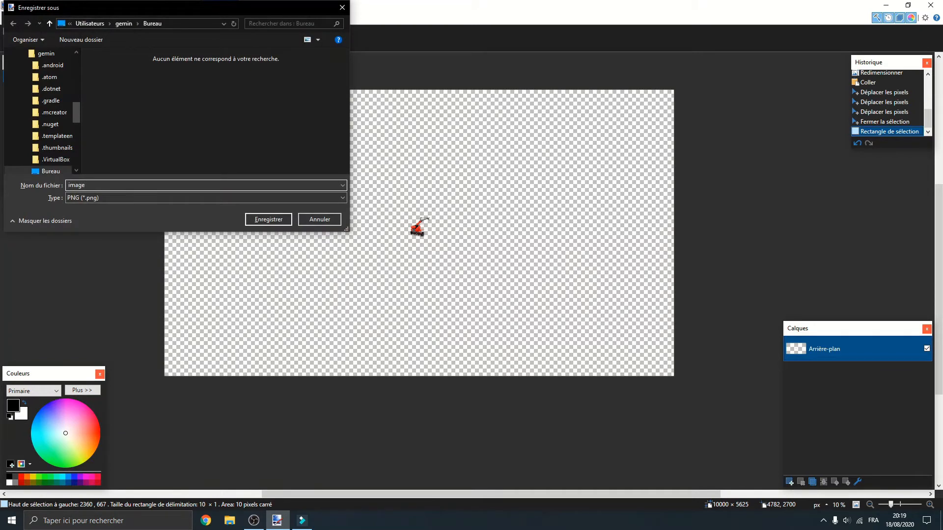
key("Return")
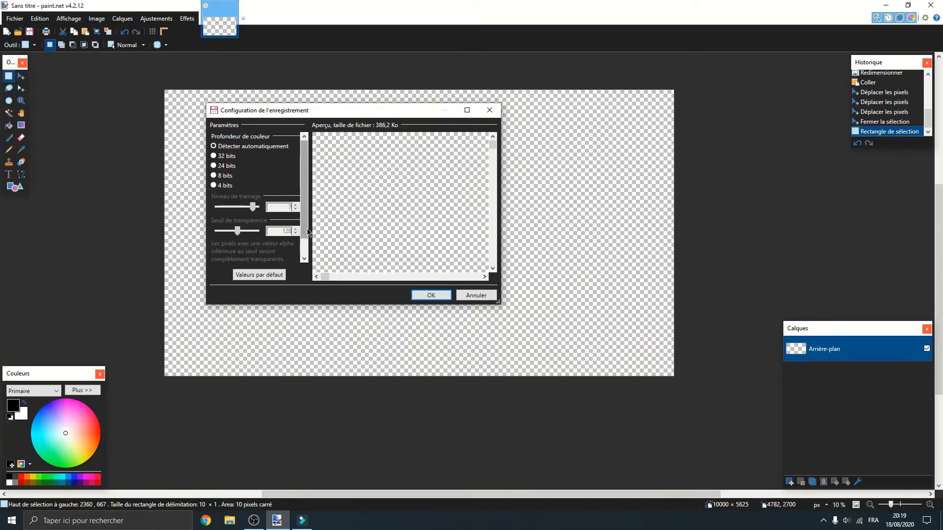
left_click(425, 294)
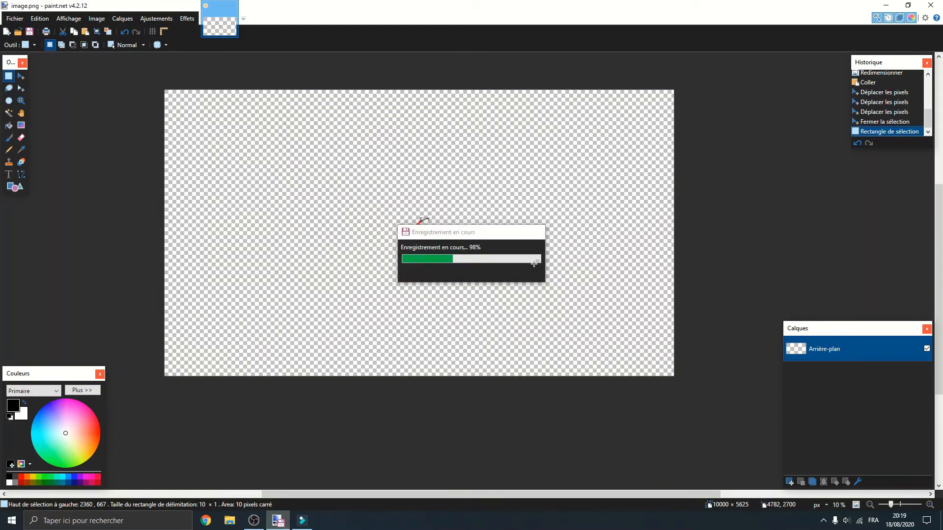
left_click(931, 5)
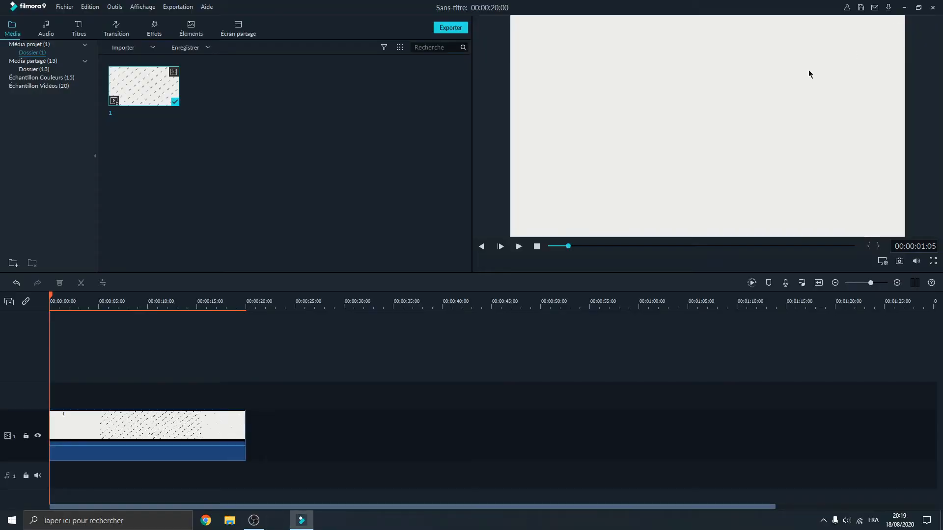
Import the saved tiller picture named image into the project media.
left_click(131, 47)
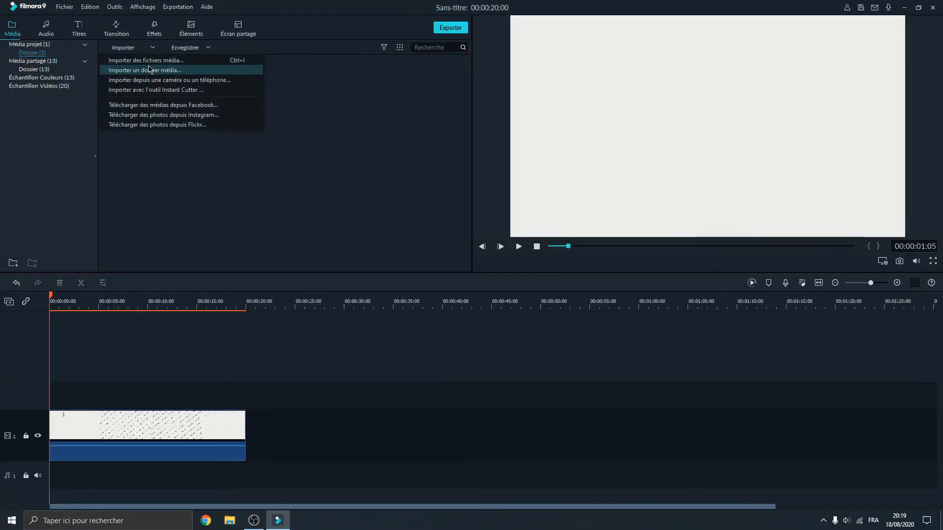
left_click(149, 64)
left_click(128, 82)
double_click(128, 82)
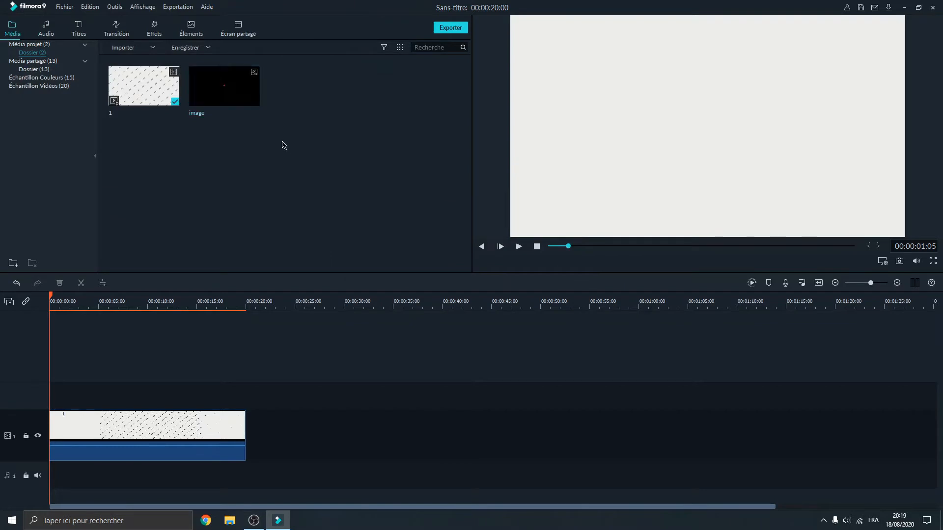
Place the image at the start of track 2, extend it to the video clip's full length, and preview the overlay.
left_click_drag(243, 94, 37, 383)
left_click_drag(97, 395, 243, 399)
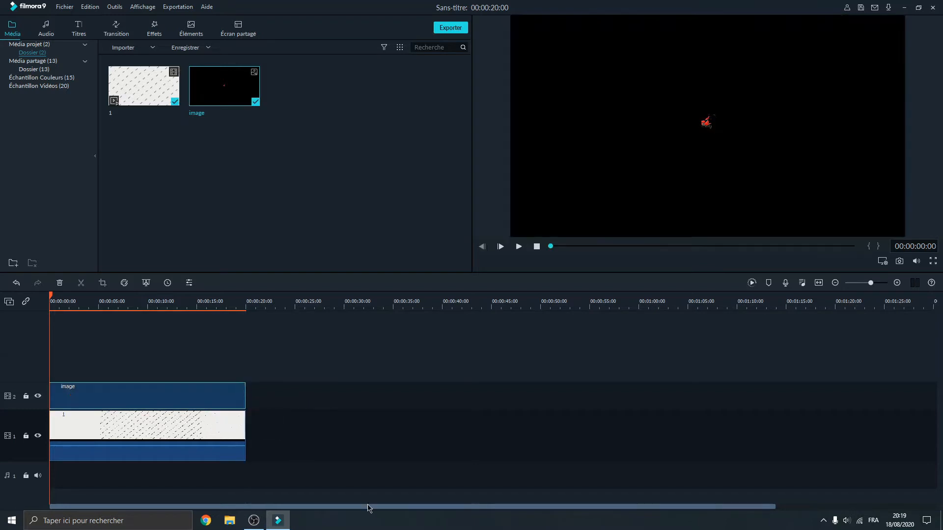
key("space")
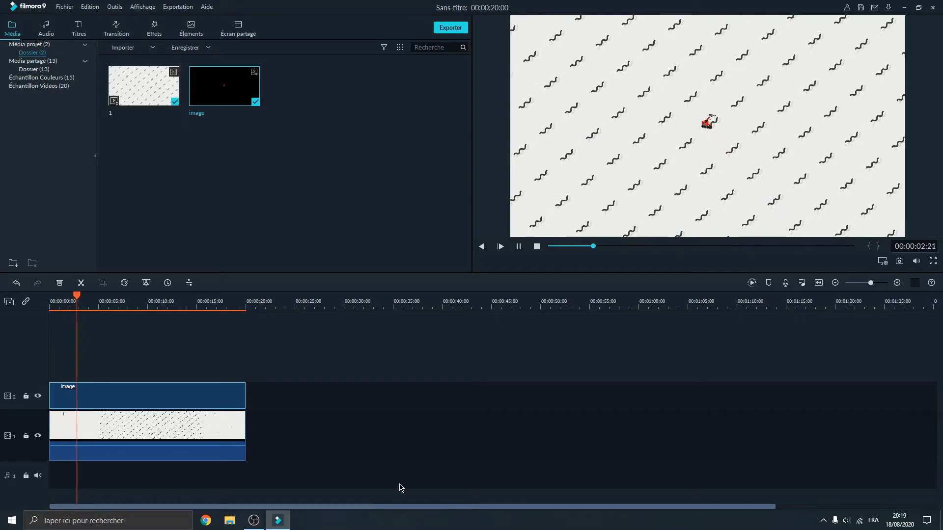
key("space")
left_click_drag(81, 296, 37, 294)
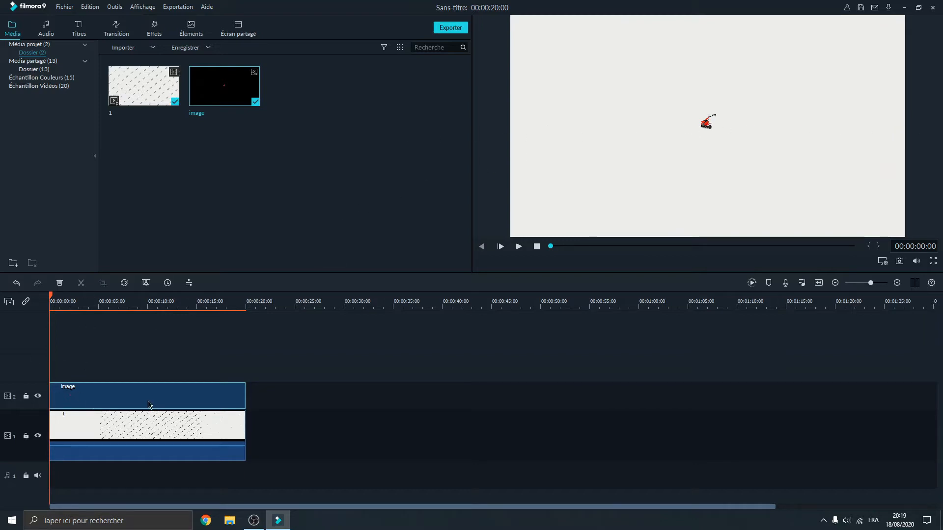
In the image clip's Pan & Zoom settings, shrink the end frame to 4715 × 2652 and place it mid-height against the picture's left edge.
left_click(103, 283)
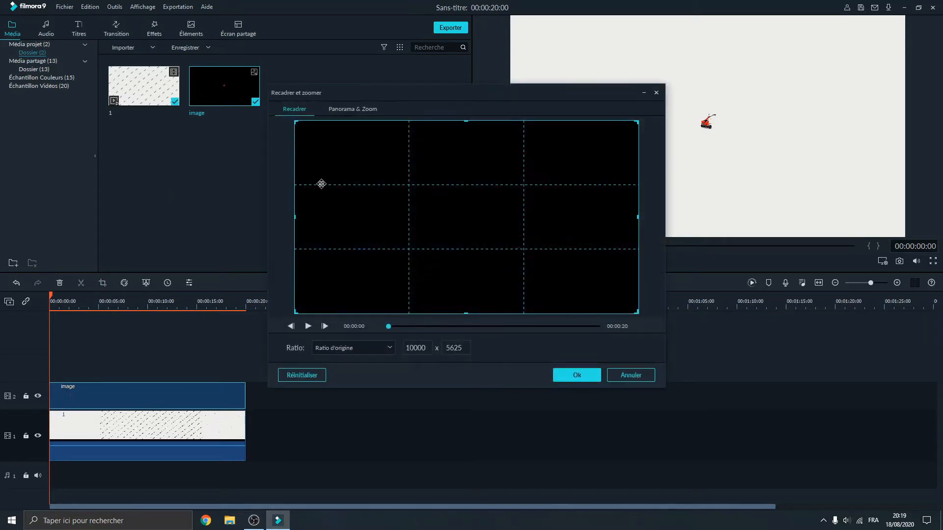
left_click(349, 108)
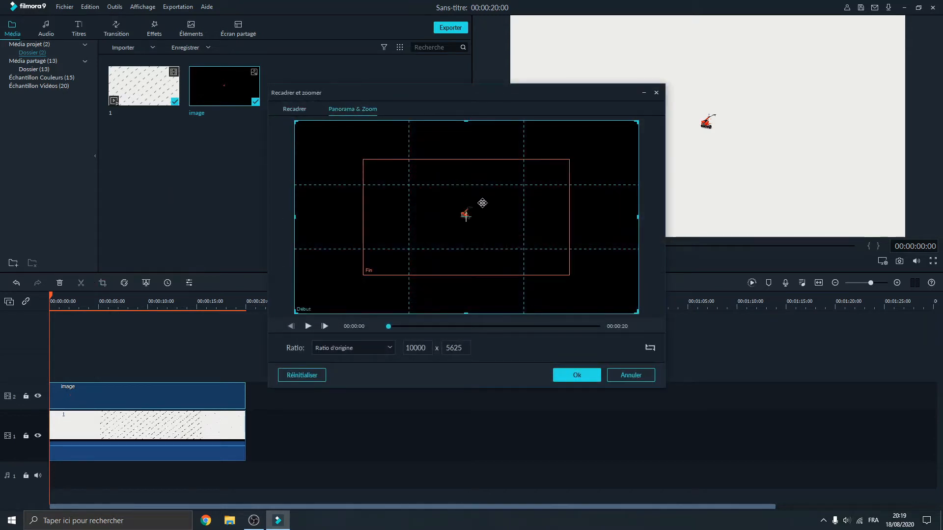
left_click(558, 232)
left_click_drag(568, 276, 460, 219)
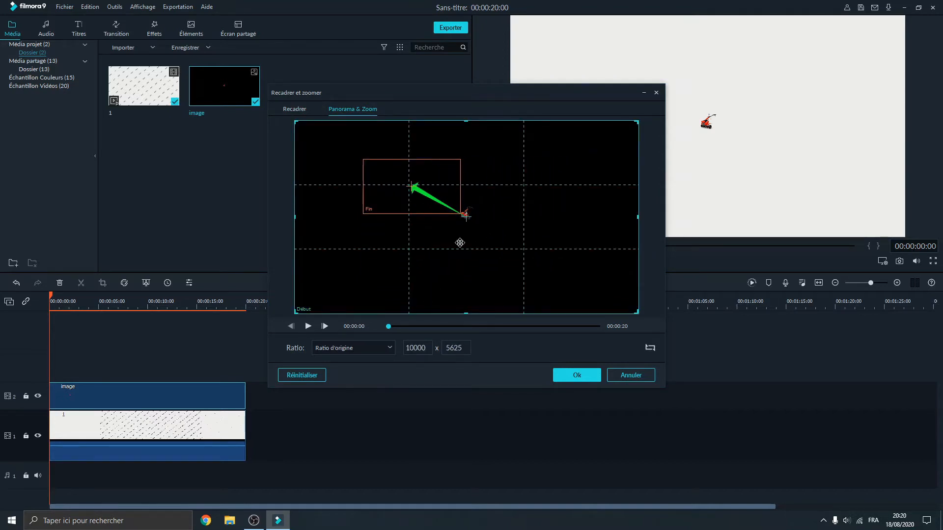
left_click(459, 212)
left_click_drag(458, 212, 457, 273)
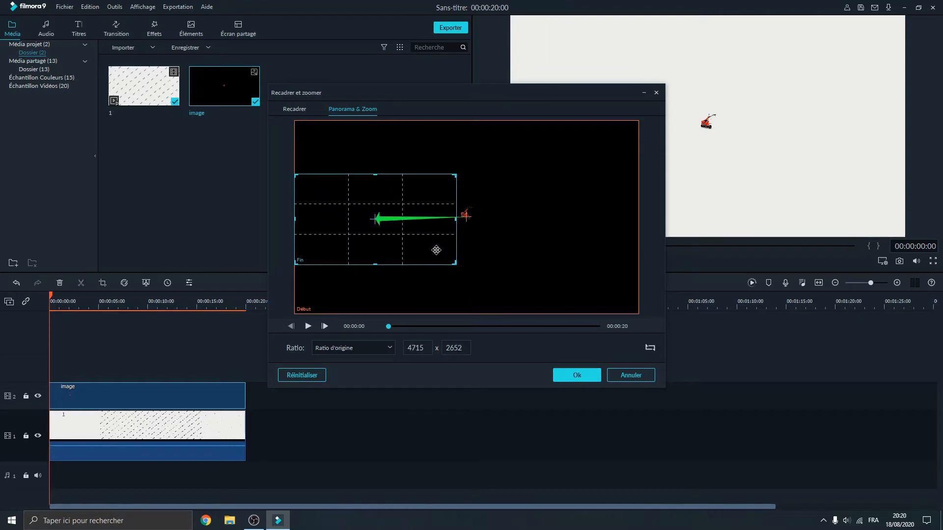
left_click_drag(419, 249, 342, 247)
left_click(399, 263)
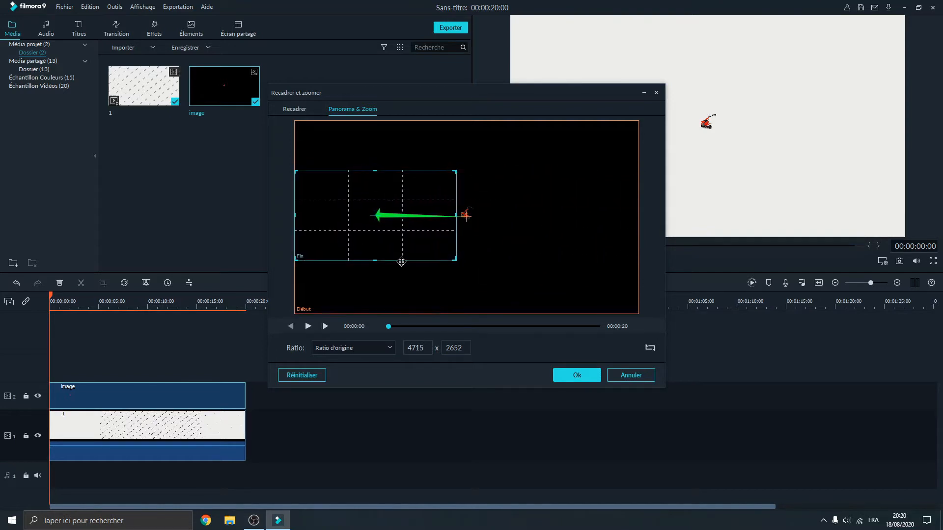
Shrink the pan's start frame to 4715 × 2652 and align it exactly over the end frame.
left_click_drag(634, 311, 457, 238)
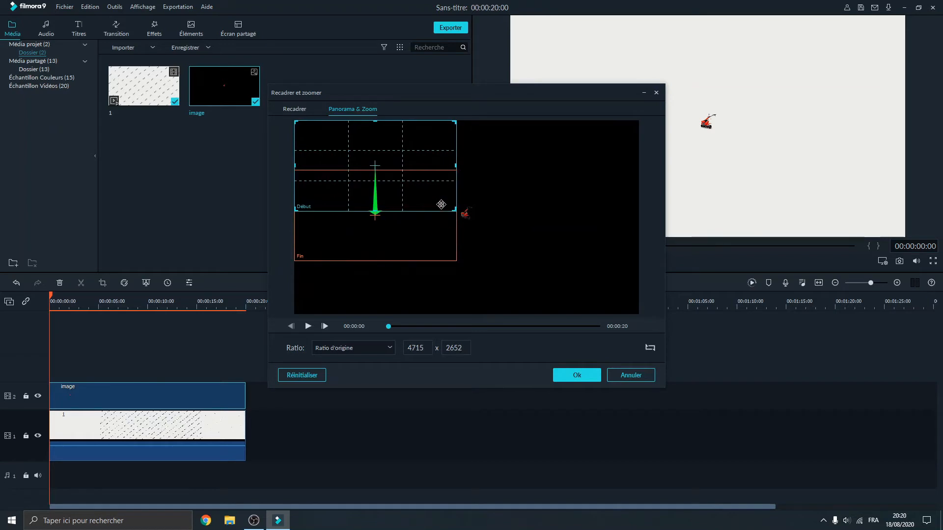
left_click_drag(441, 204, 419, 233)
left_click_drag(416, 242, 414, 243)
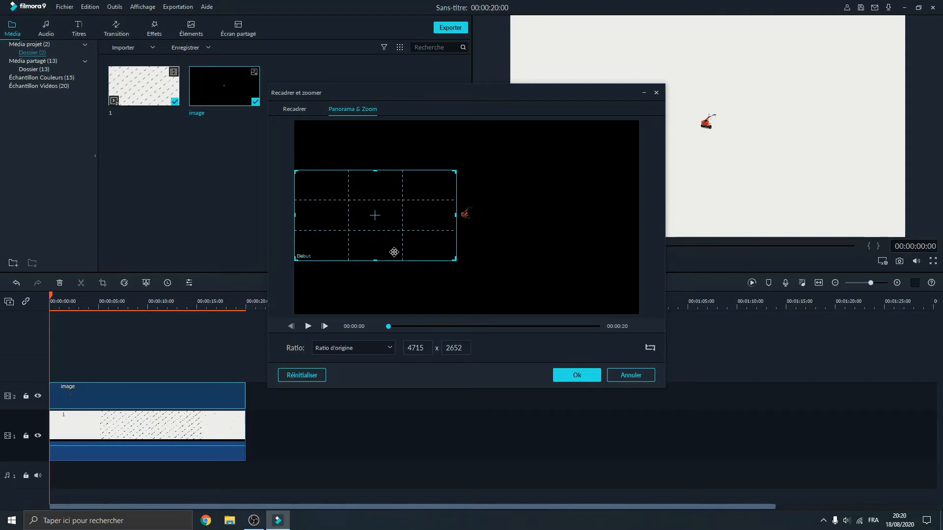
Centre the pan's end frame on the tiller, move the start frame to the picture's right edge at the same height, and apply.
left_click_drag(336, 201, 478, 214)
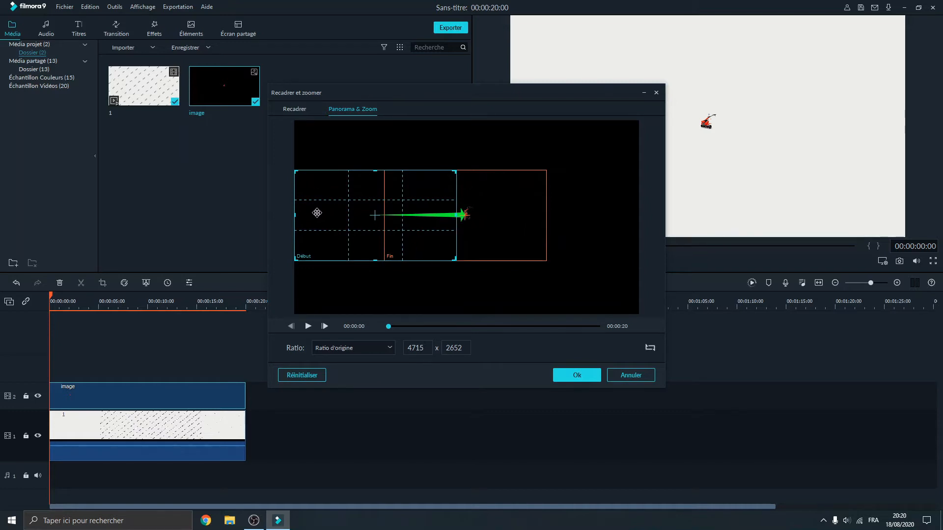
mouse_move(503, 213)
left_mouse_down()
mouse_move(413, 214)
mouse_move(502, 213)
left_mouse_up()
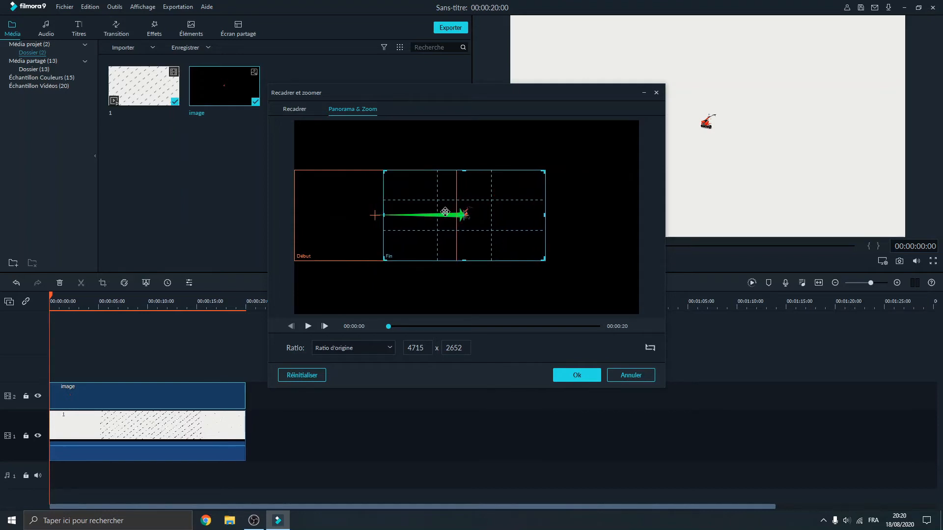
left_click_drag(348, 213, 529, 213)
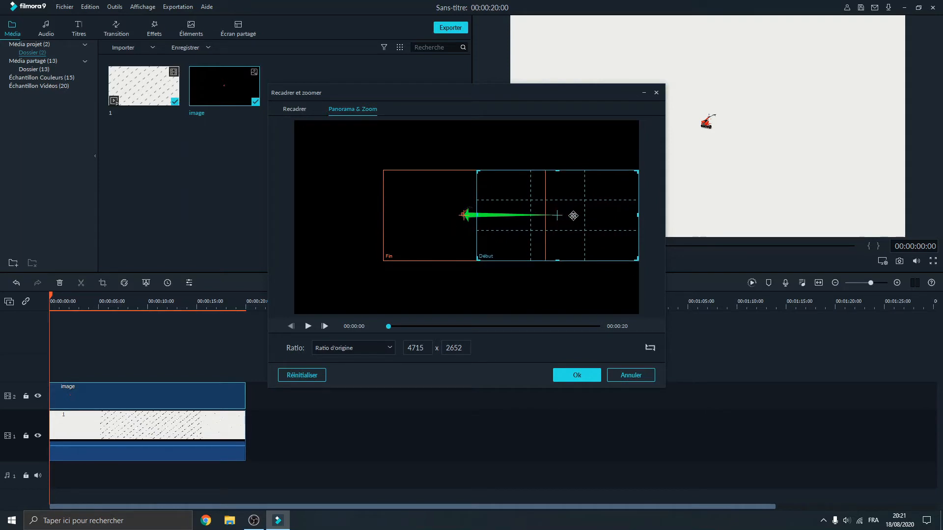
mouse_move(609, 214)
left_mouse_down()
mouse_move(525, 214)
mouse_move(617, 214)
left_mouse_up()
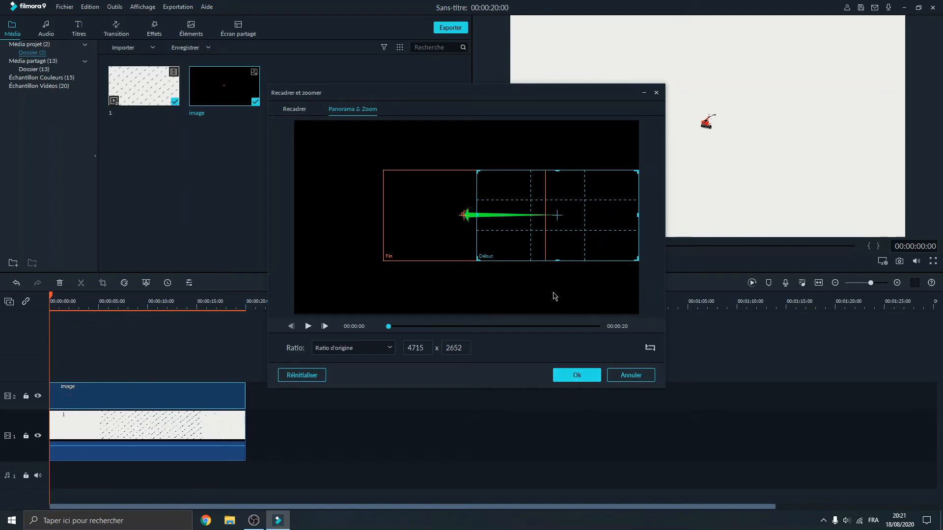
left_click(574, 373)
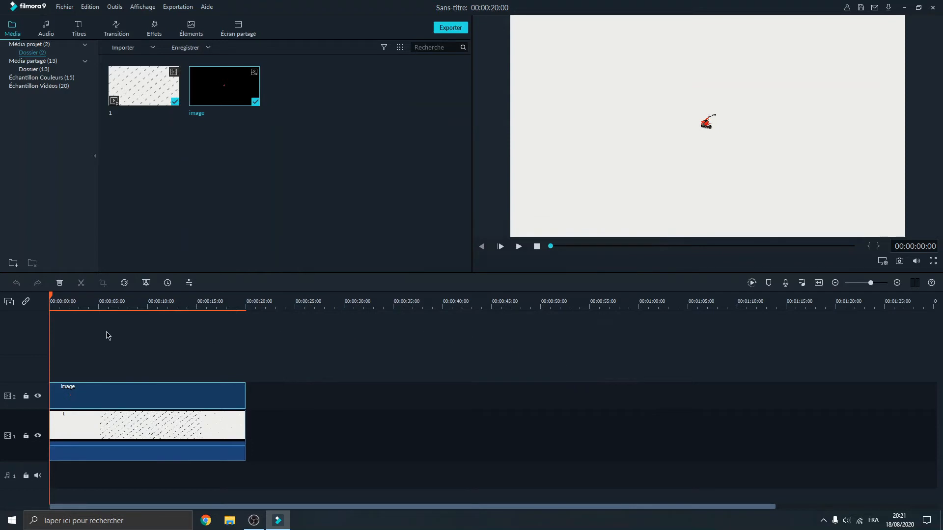
Try shortening the image clip to about 6 seconds, preview the tiller's speed, and extend the clip back to the video's length.
key("space")
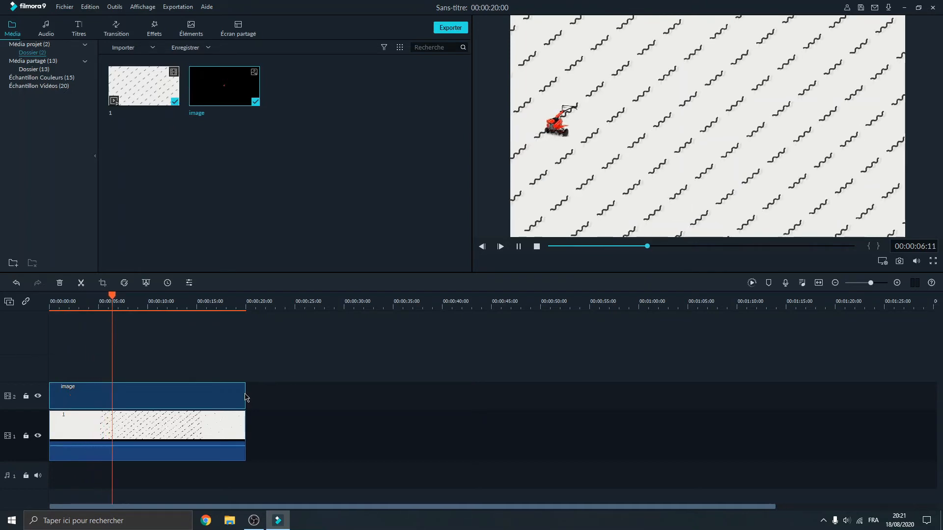
key("space")
left_click_drag(245, 393, 112, 395)
left_click_drag(105, 304, 49, 304)
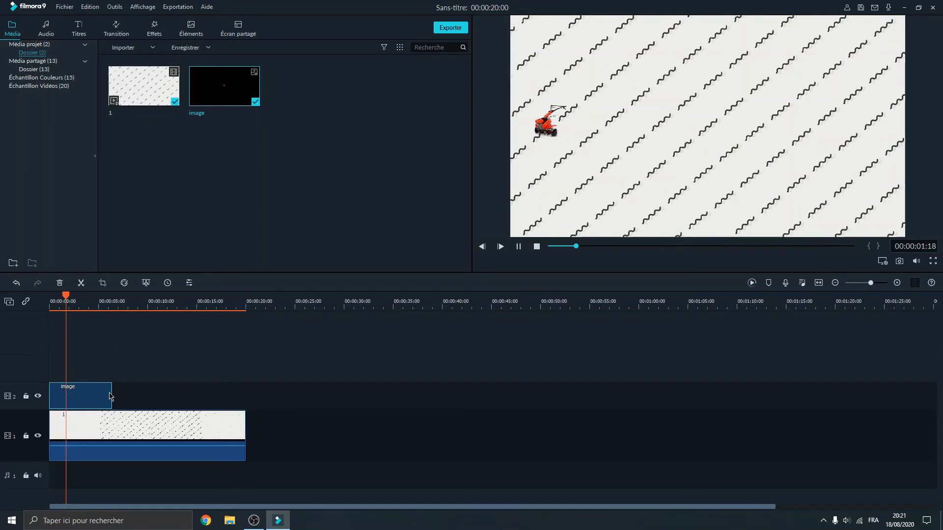
key("space")
left_click_drag(111, 393, 245, 393)
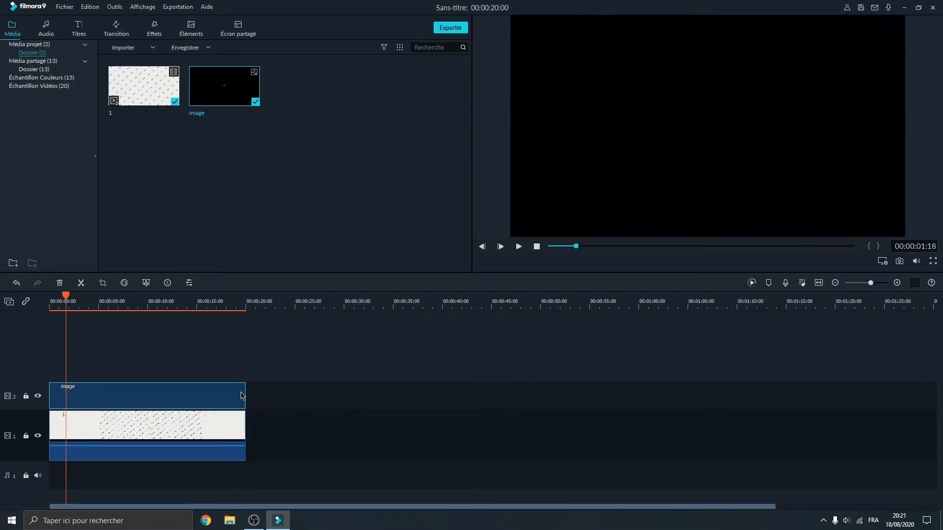
Play through the tiller's movement and split the image clip at 00:00:04:18.
mouse_move(67, 303)
left_mouse_down()
mouse_move(59, 305)
mouse_move(81, 313)
left_mouse_up()
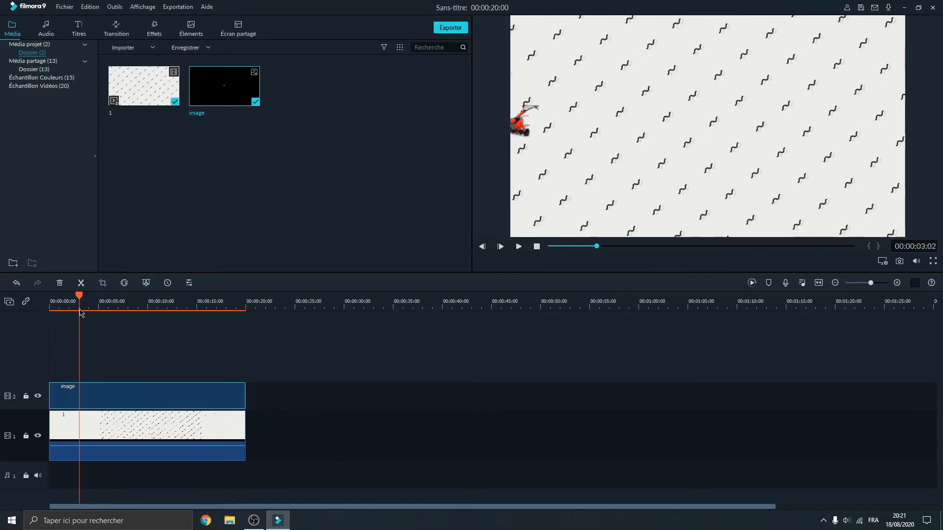
key("space")
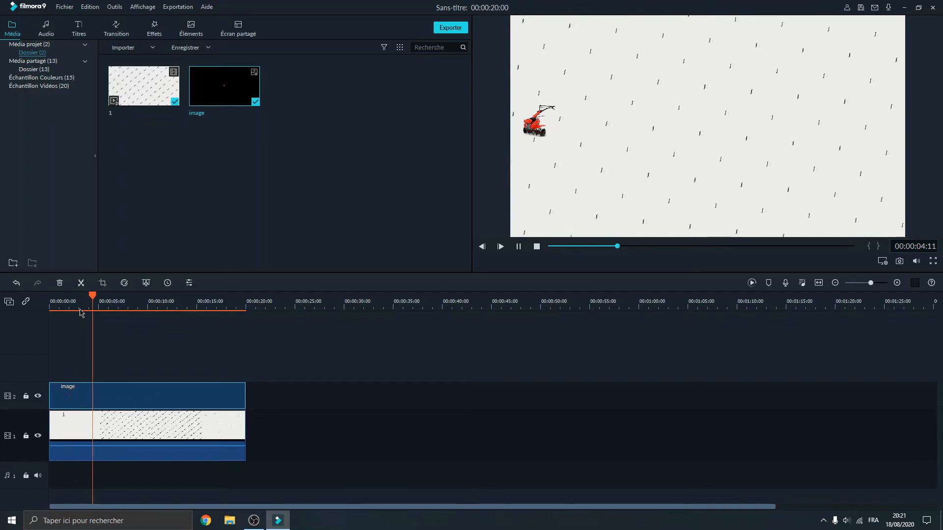
key("space")
key("space")
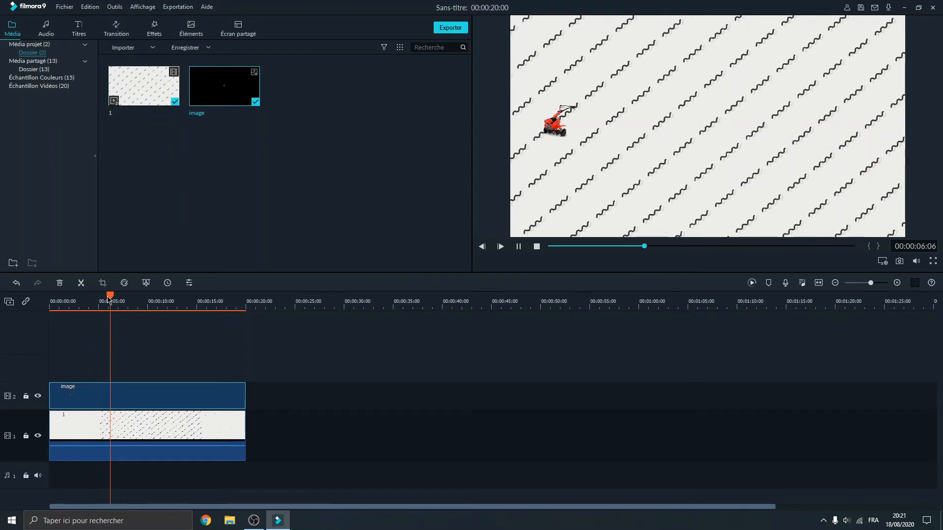
mouse_move(108, 300)
left_mouse_down()
mouse_move(91, 300)
mouse_move(105, 300)
left_mouse_up()
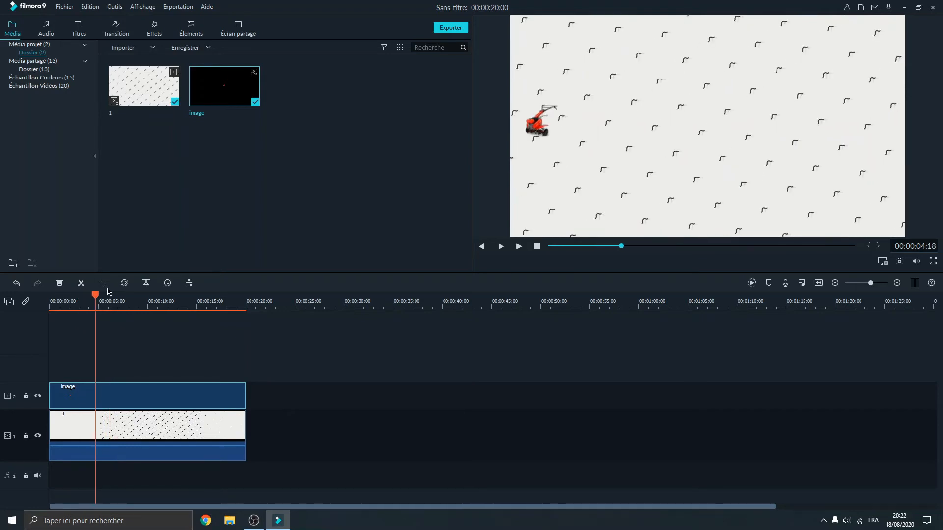
left_click(81, 282)
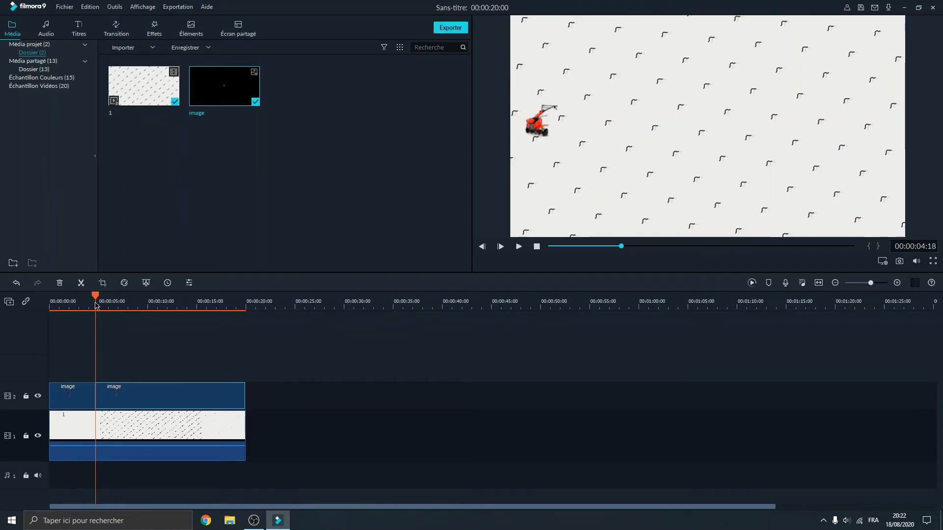
Replay the tiller's movement from the beginning, undo the image clip's last split, and split it at 00:00:02:11 instead.
left_click_drag(96, 300, 53, 300)
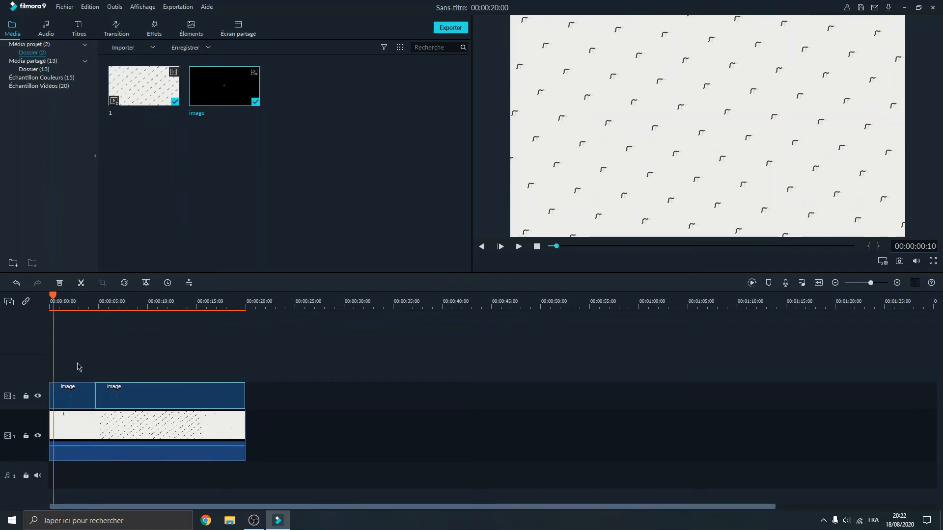
key("space")
left_click(85, 403)
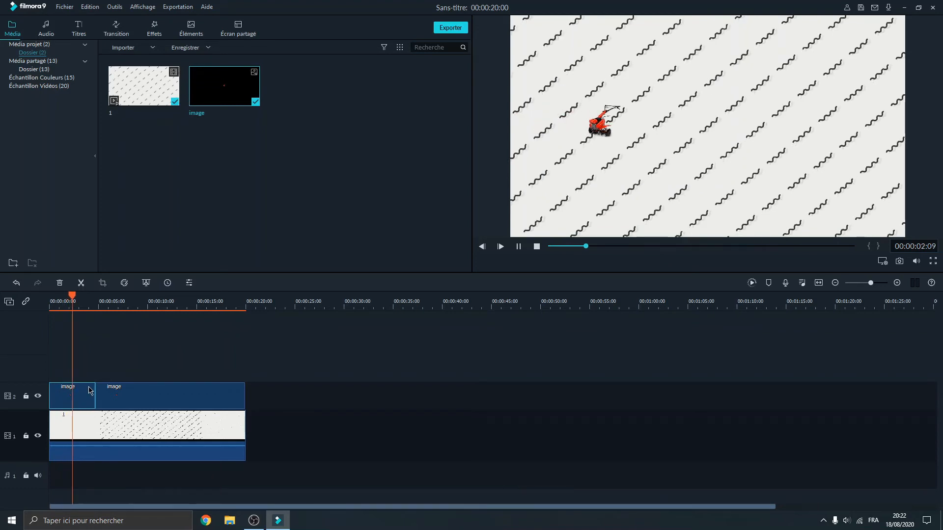
key("ctrl+z")
left_click(81, 283)
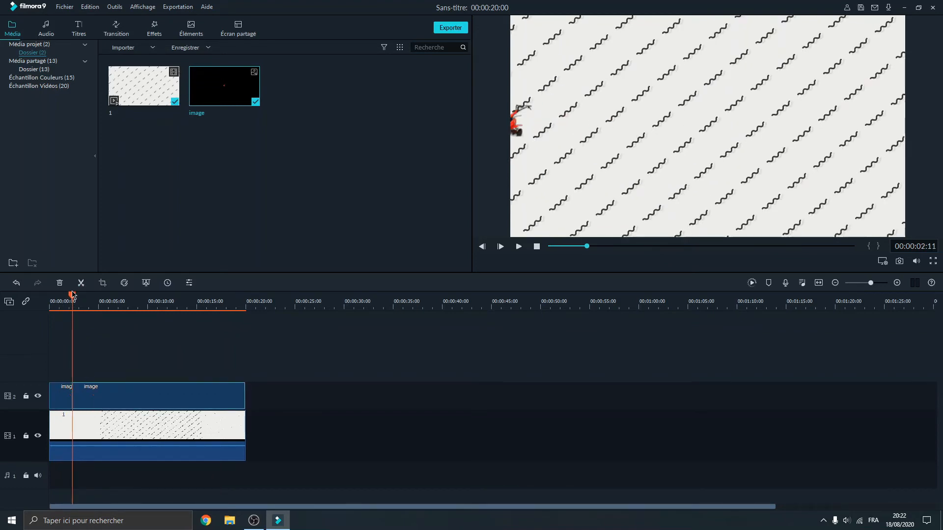
Play the timeline from the start to about 00:00:05:04 to check the tiller's movement across the new split.
left_click_drag(72, 295, 11, 294)
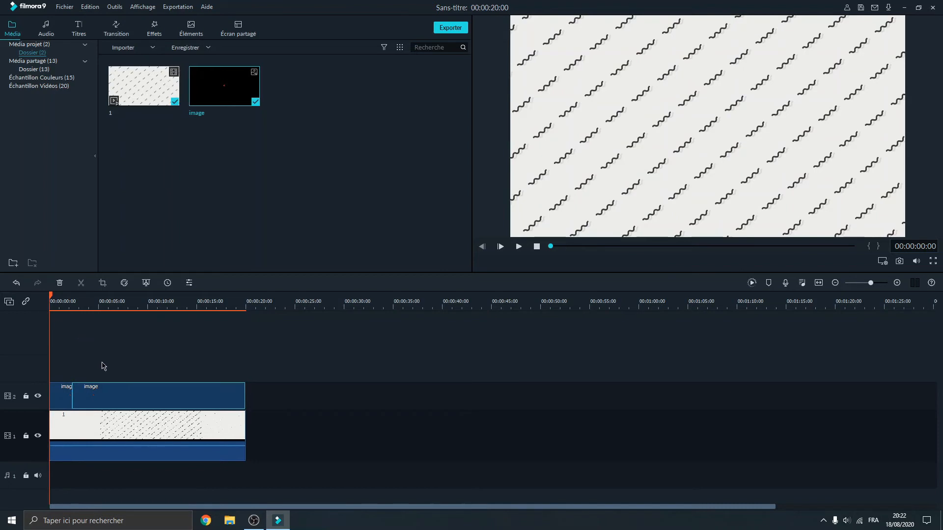
key("space")
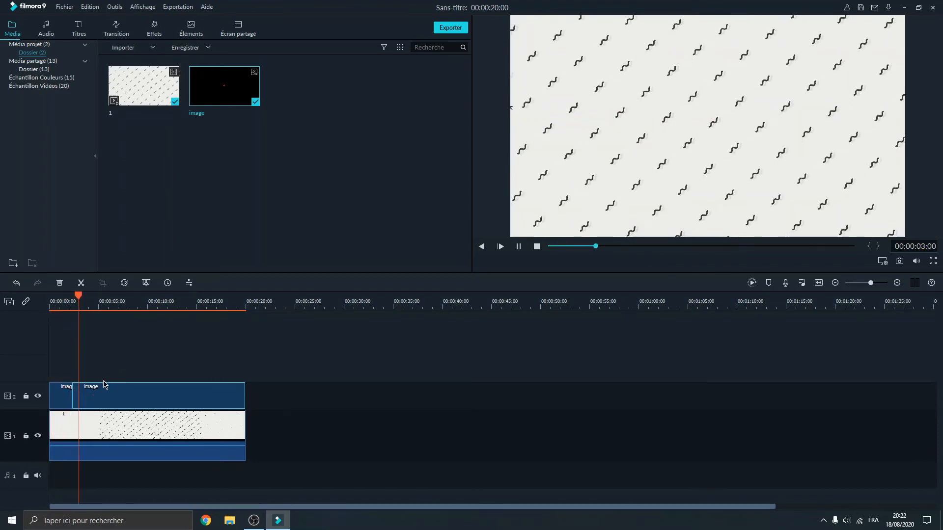
key("space")
key("space")
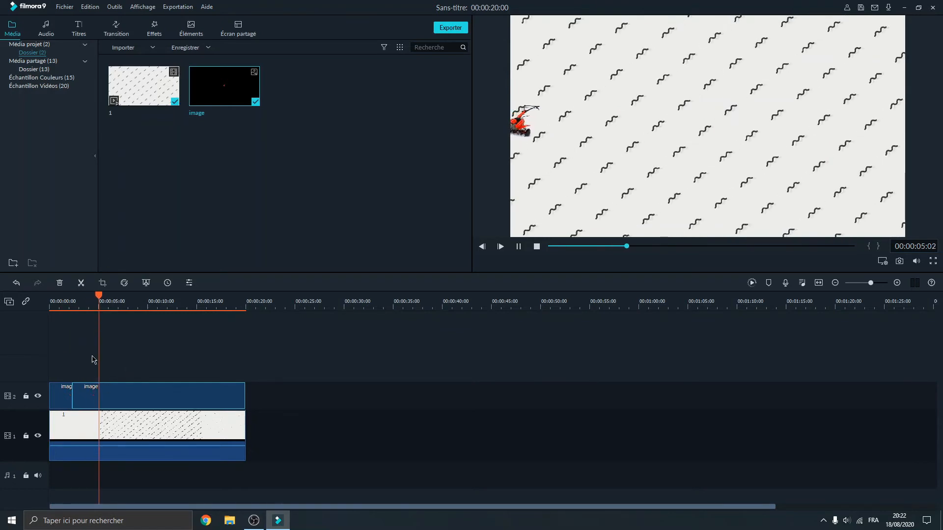
key("space")
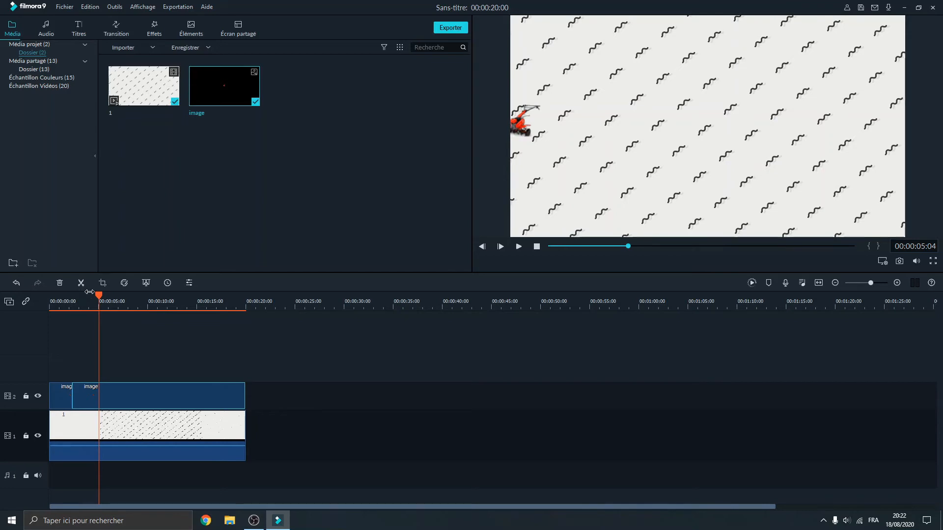
Swap the pan's start and end frames on the second image clip, align the end frame vertically above the start frame, and apply.
left_click(104, 284)
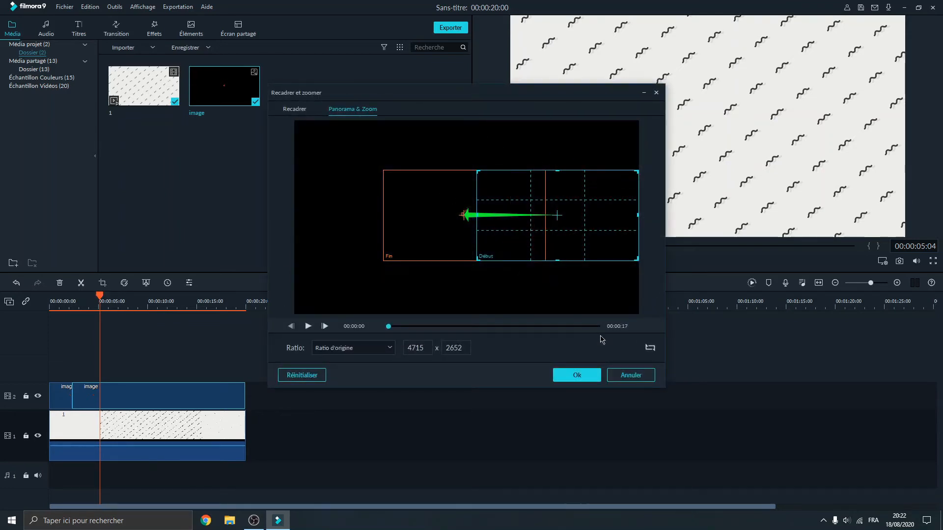
left_click(650, 348)
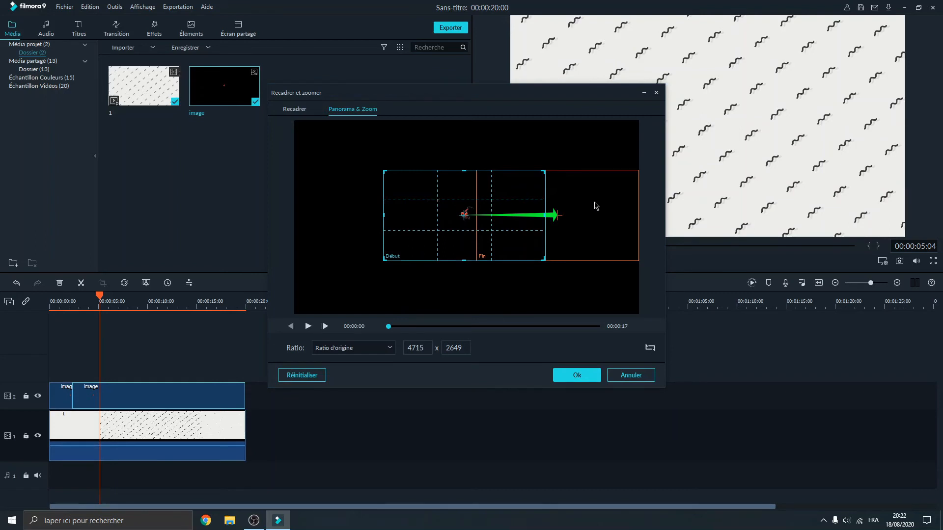
left_click_drag(595, 205, 500, 170)
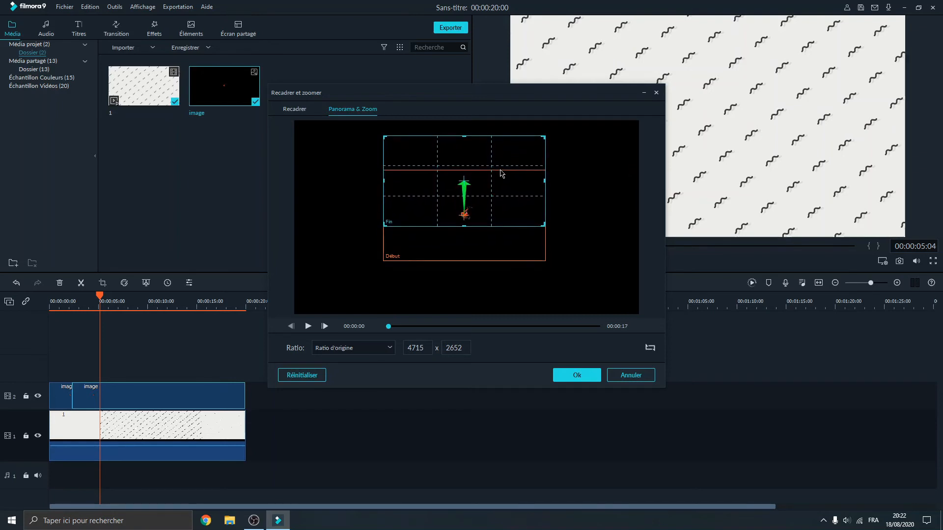
left_click(579, 375)
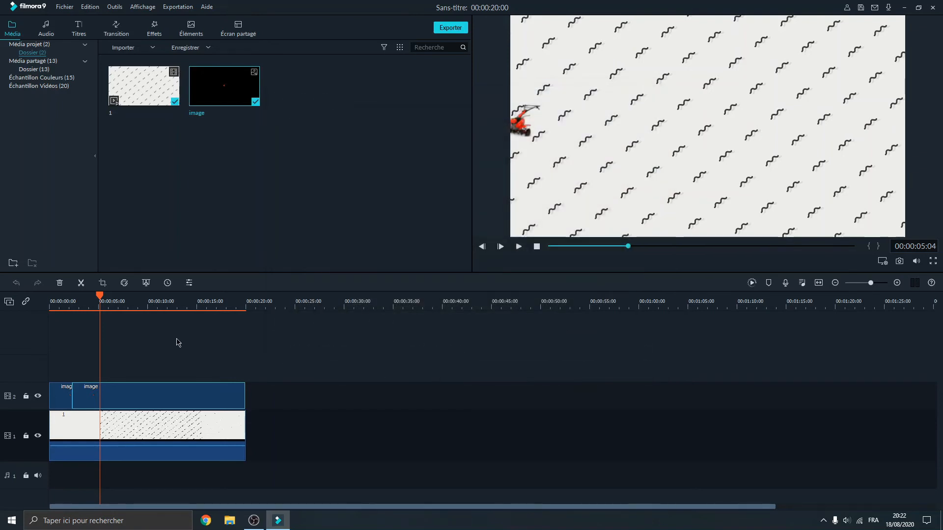
Split the image clip at 00:00:03:15, then give the last part swapped pan frames with the end frame moved left at the same height.
left_click_drag(93, 295, 85, 295)
left_click(82, 284)
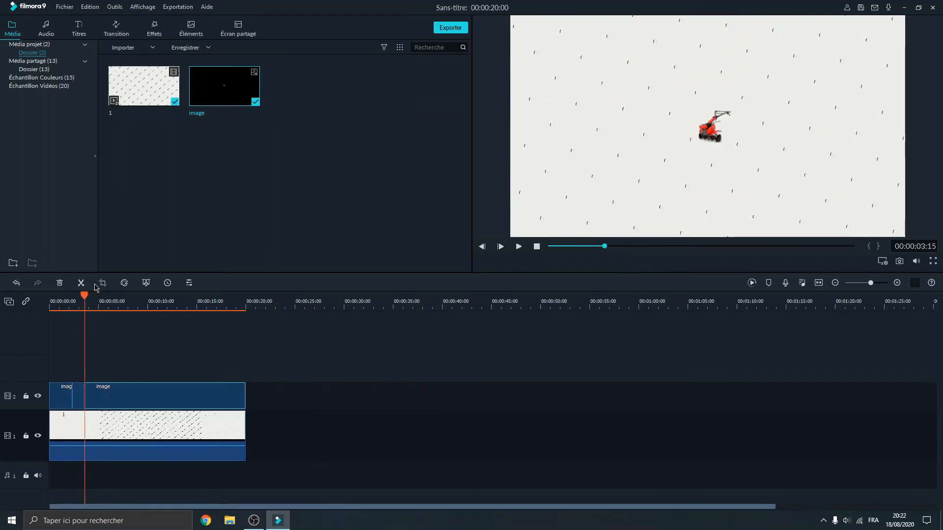
left_click(103, 284)
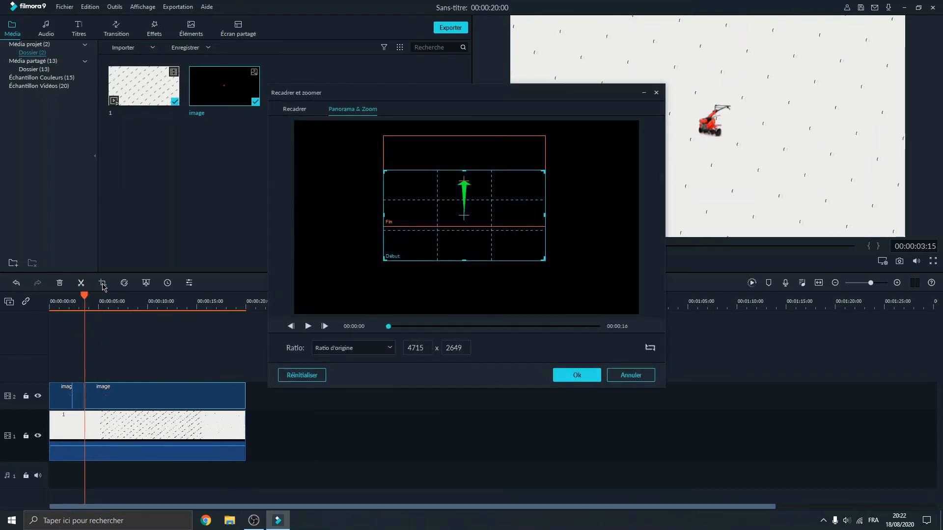
left_click(649, 348)
left_click_drag(451, 255, 390, 224)
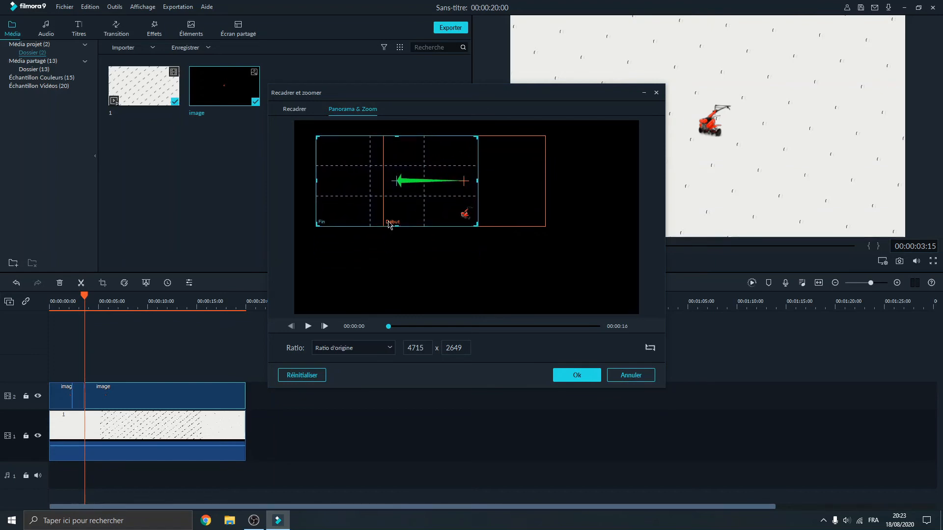
left_click(577, 375)
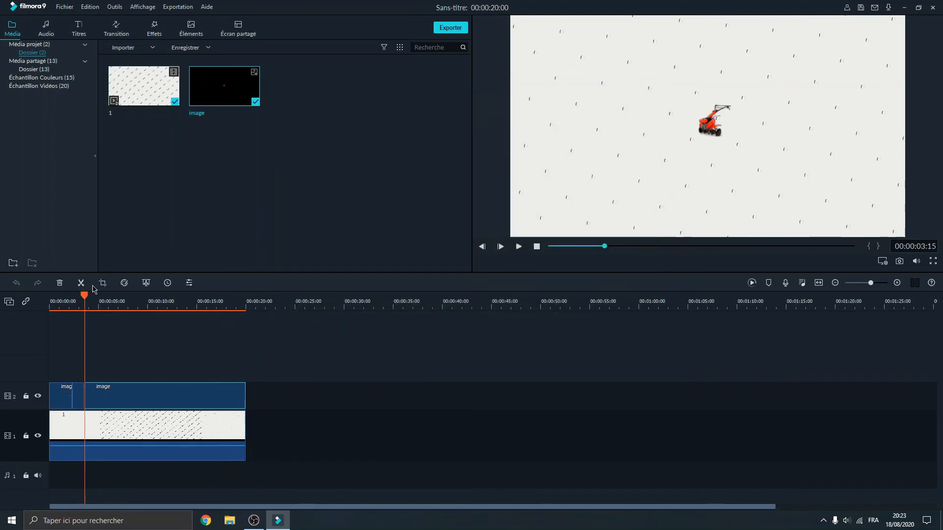
Split the last image clip at 00:00:05:03, delete the remainder, and preview the timeline from the start.
left_click_drag(85, 297, 100, 301)
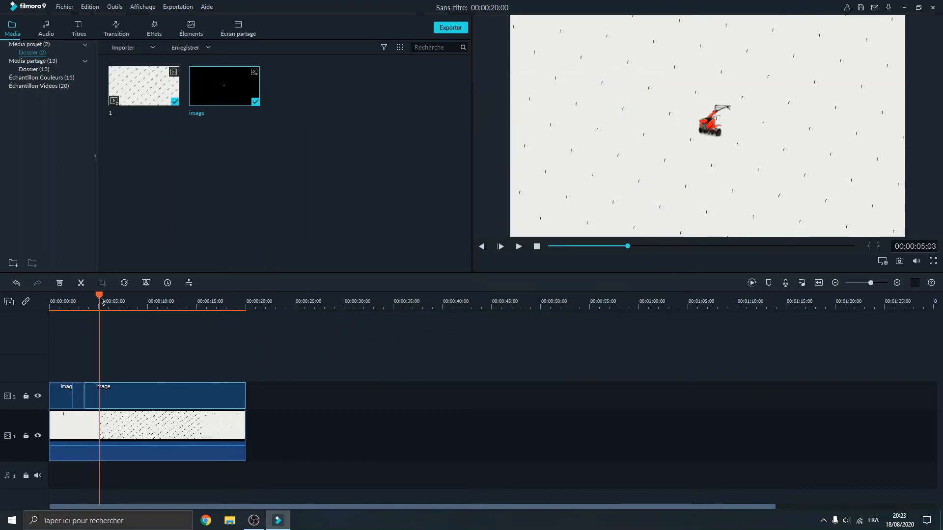
left_click(82, 284)
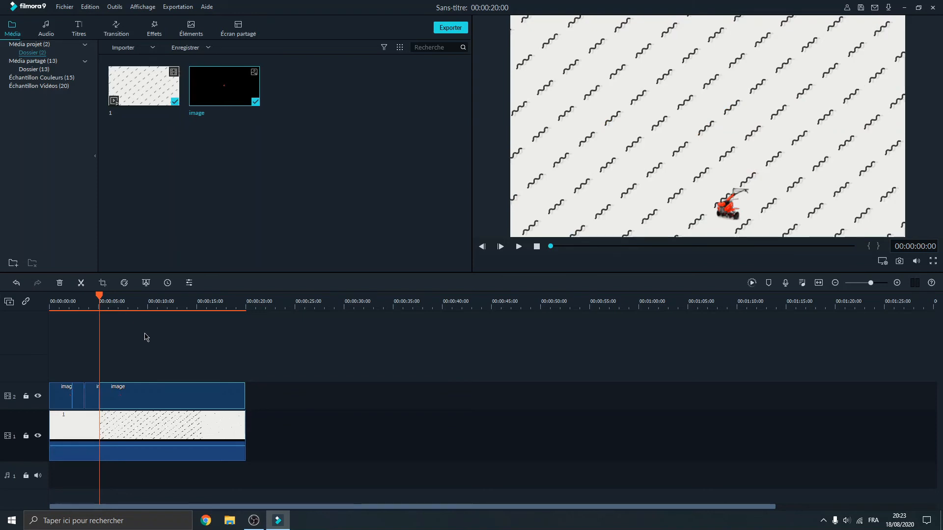
key("Delete")
left_click_drag(99, 300, 46, 301)
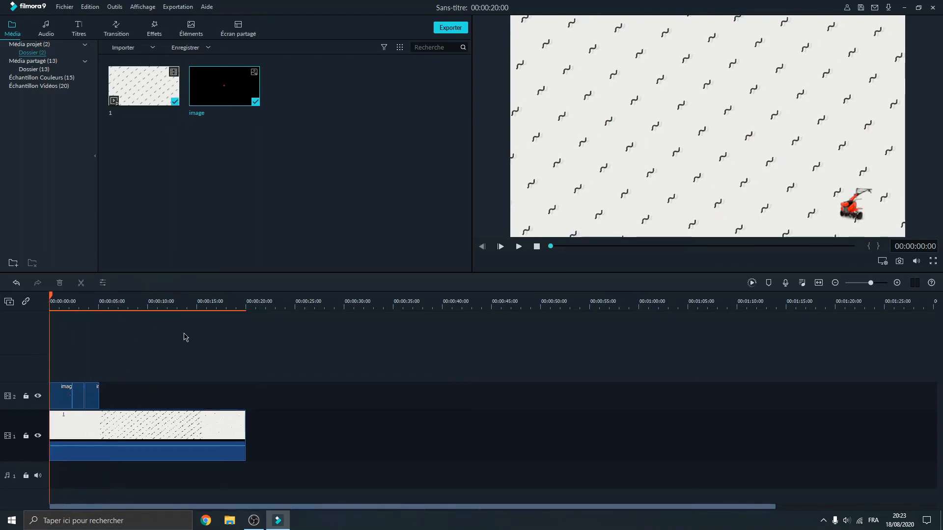
key("space")
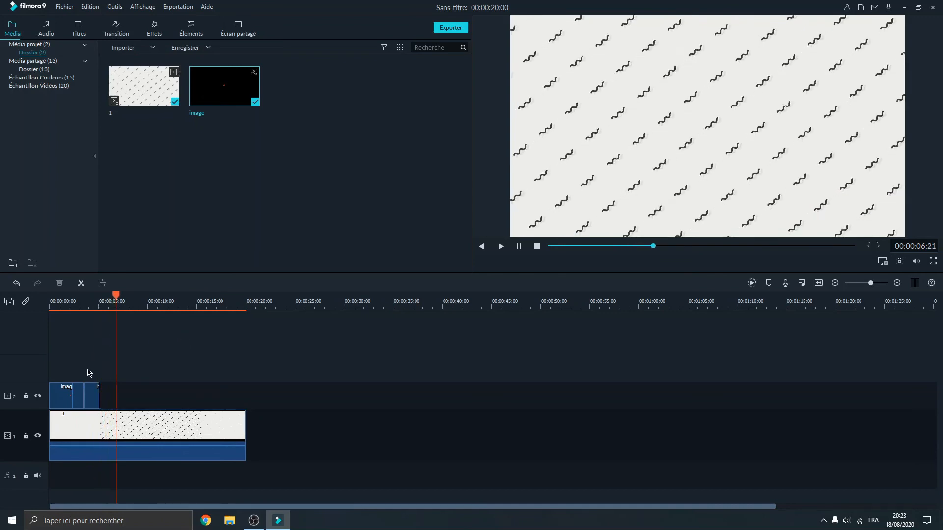
Extend the last image clip to a duration of 00:00:13:19 and split it at 00:00:05:00.
left_click(97, 387)
left_click_drag(117, 305, 98, 307)
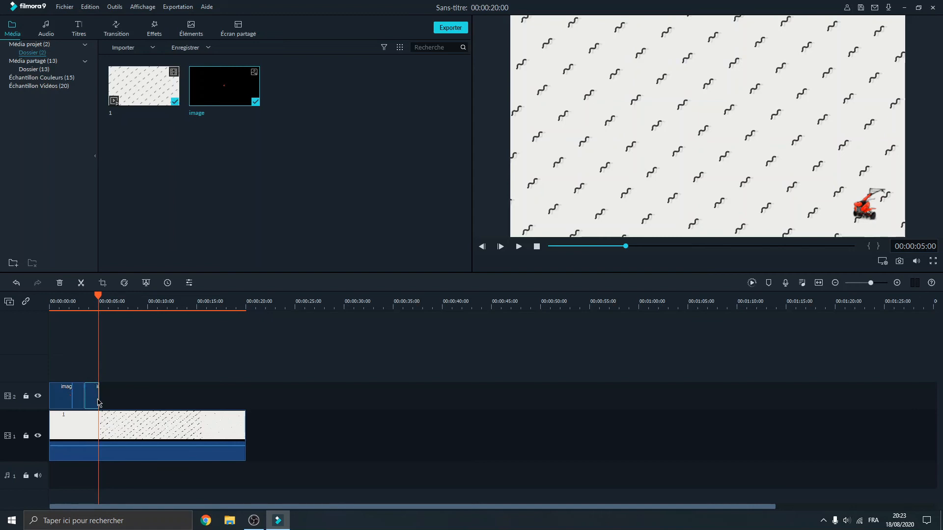
left_click_drag(99, 390, 219, 392)
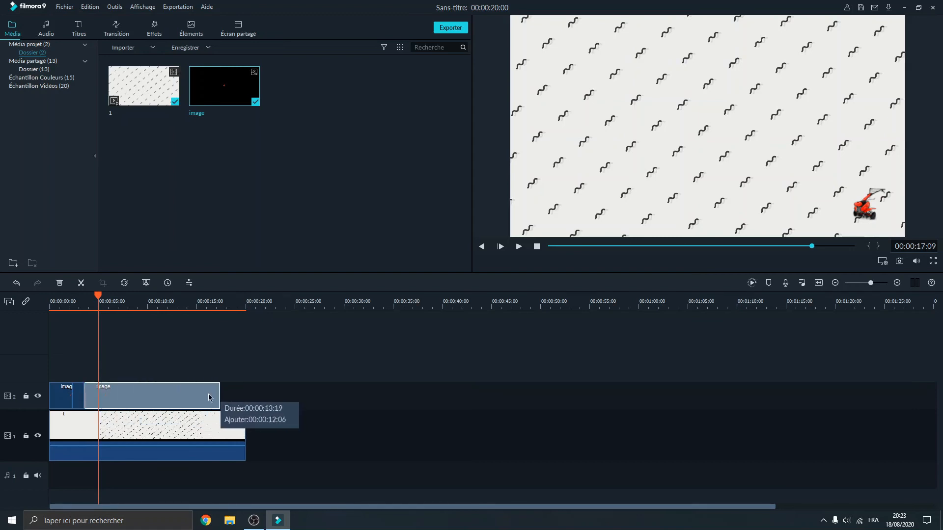
left_click(81, 284)
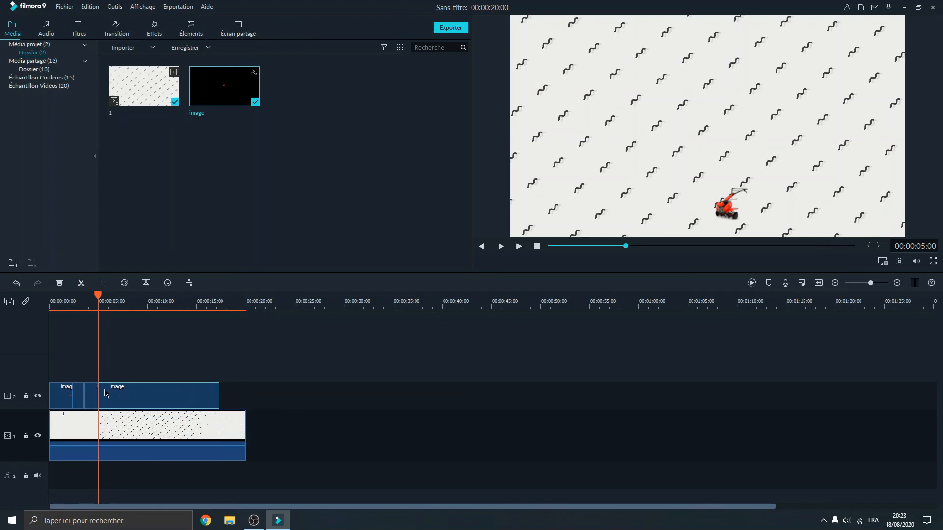
Swap the final image clip's pan frames, align the end frame exactly over the start frame, apply, and preview the playback.
left_click(102, 283)
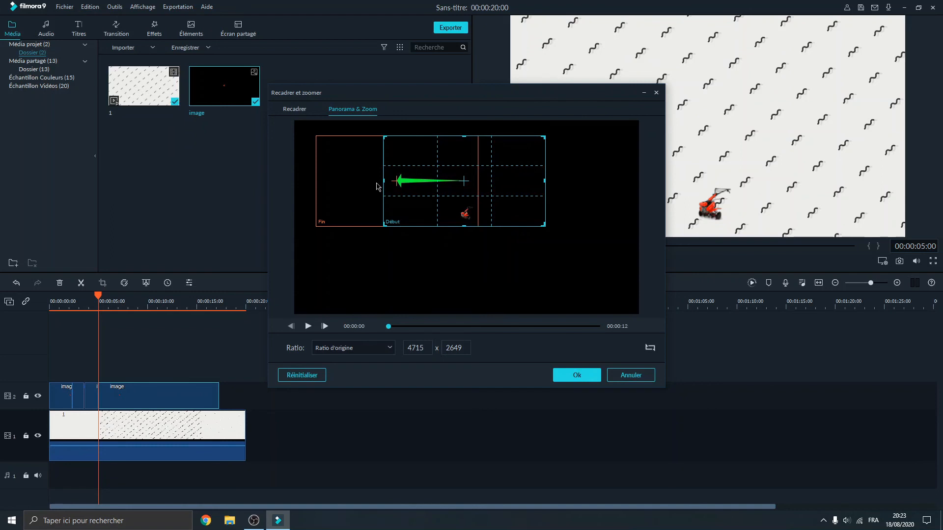
left_click(649, 348)
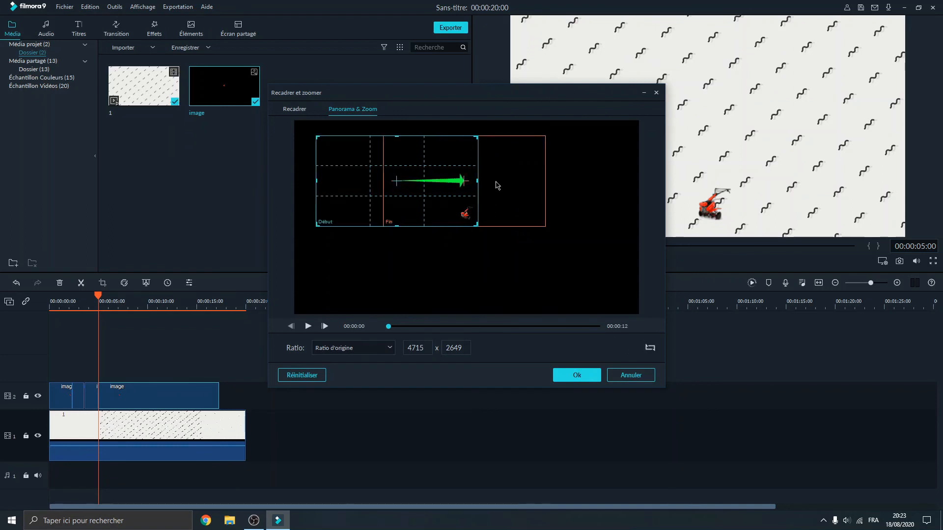
left_click_drag(524, 186, 456, 187)
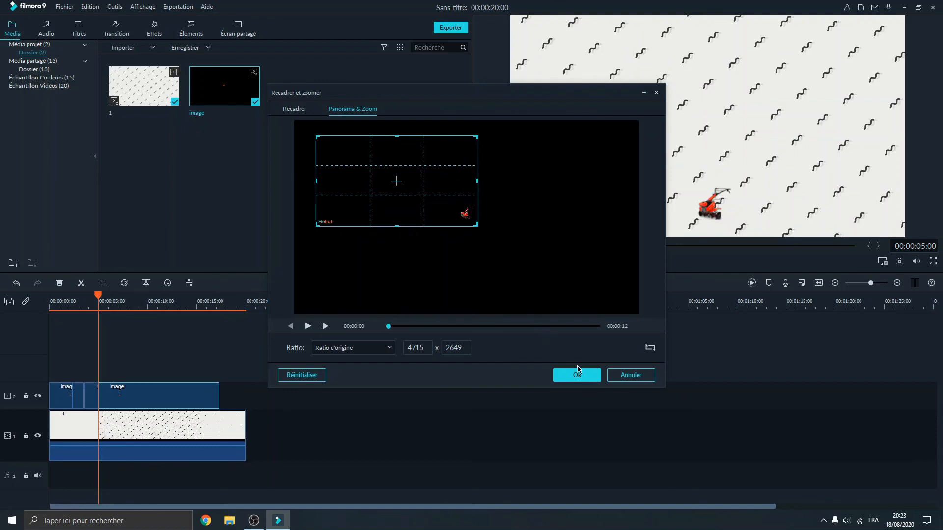
left_click(576, 374)
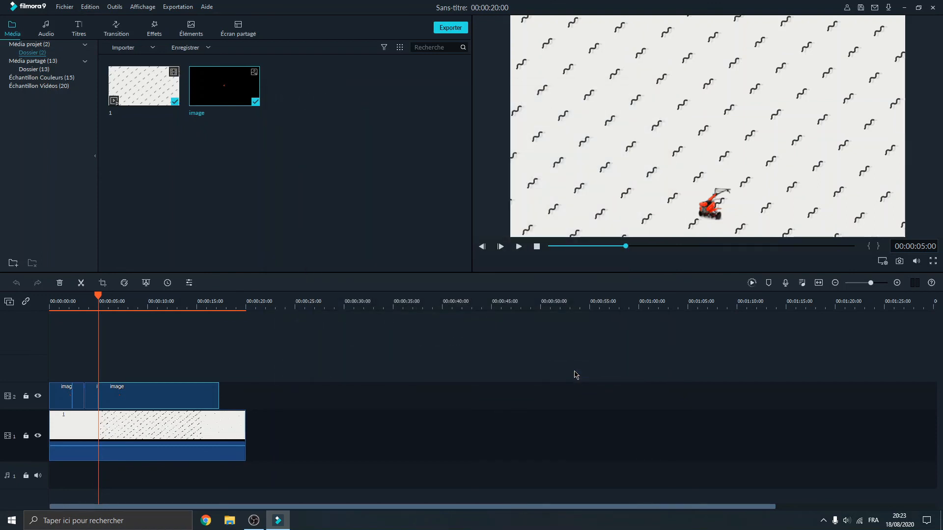
key("space")
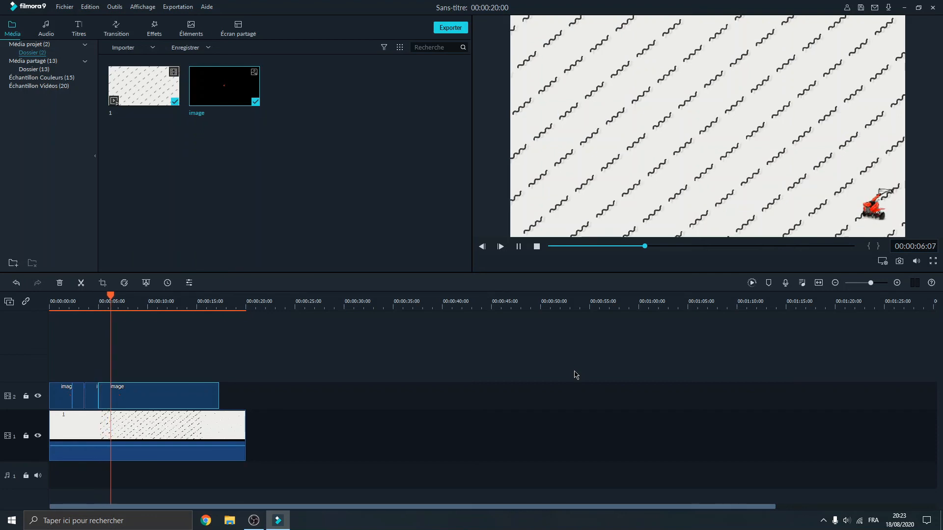